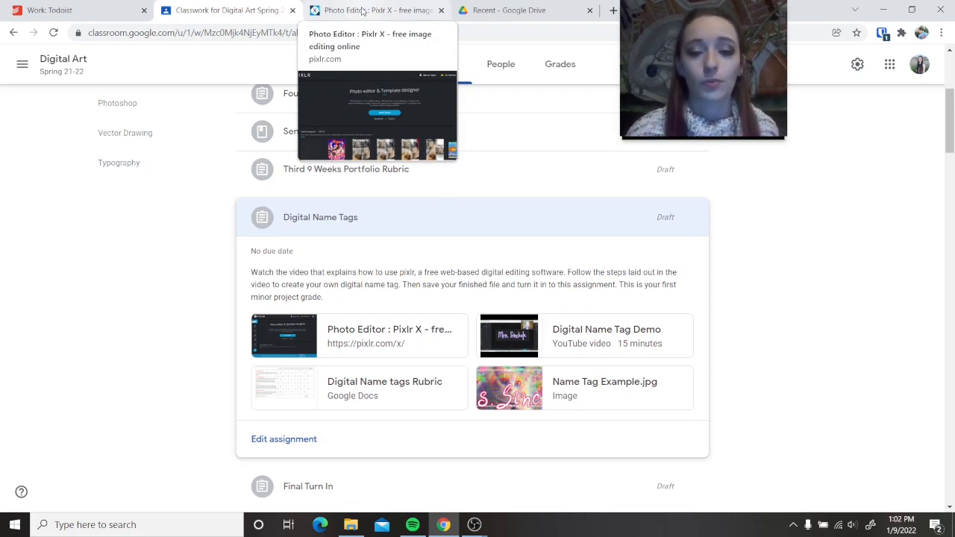
- Switch to Pixlr X and create a blank 2250 x 750 px image, entering the teacher's name as the project name
left_click(363, 11)
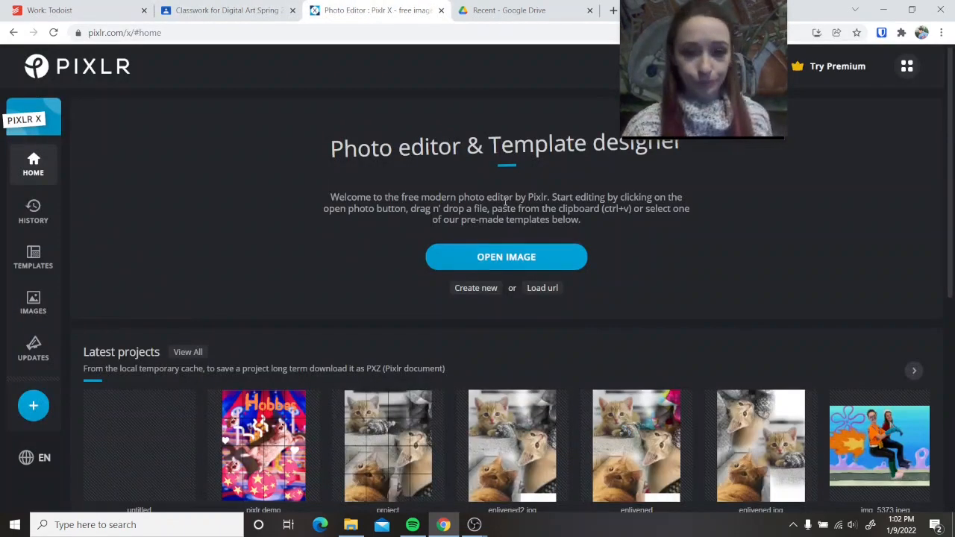
left_click(473, 291)
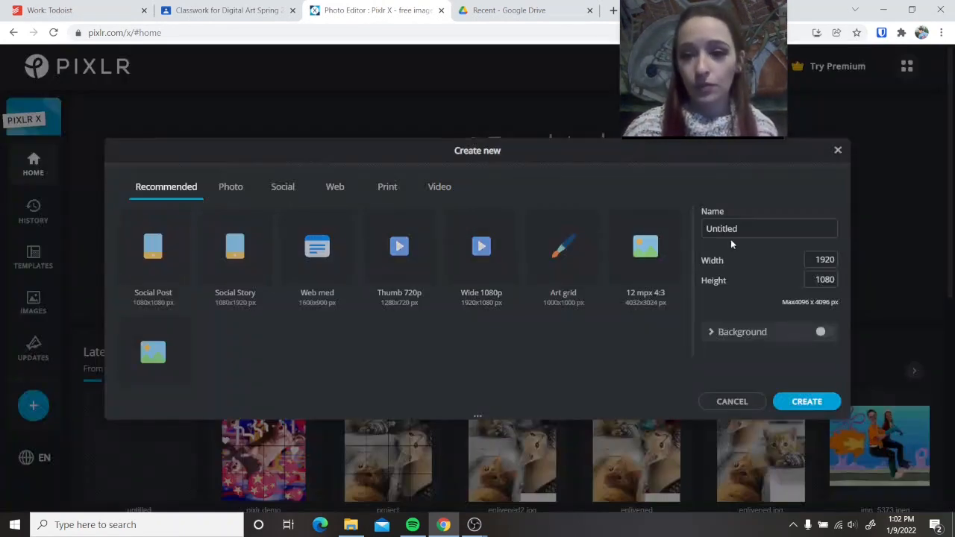
type("Mr.s")
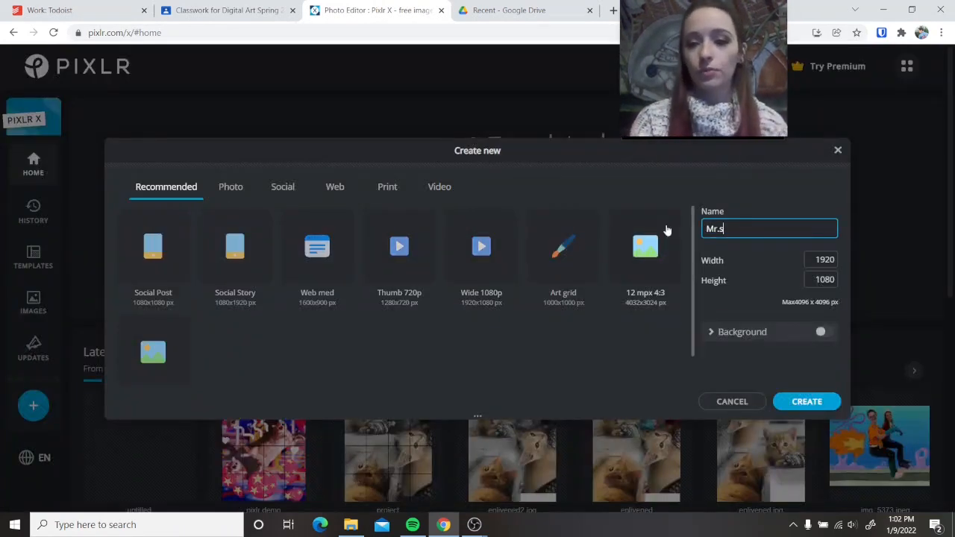
type(" Sinchok")
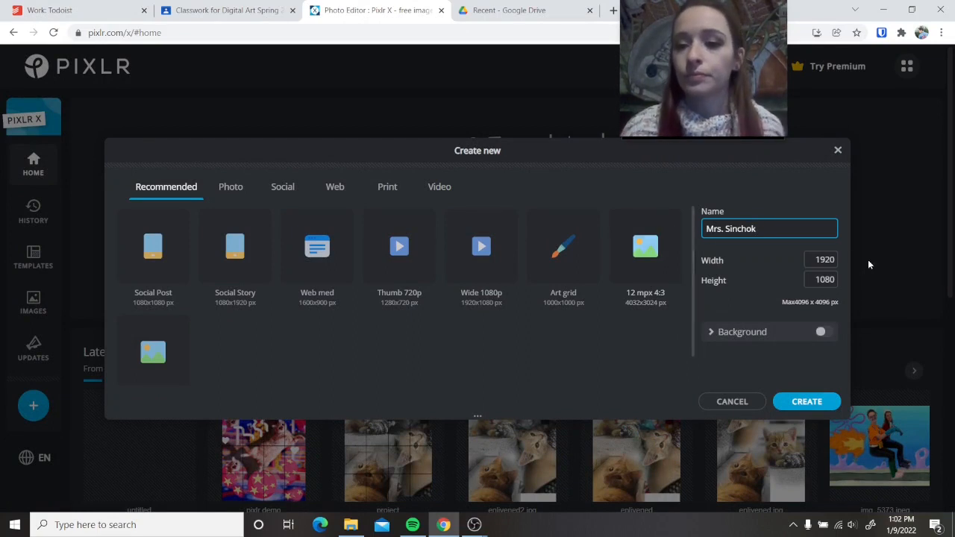
key("Tab")
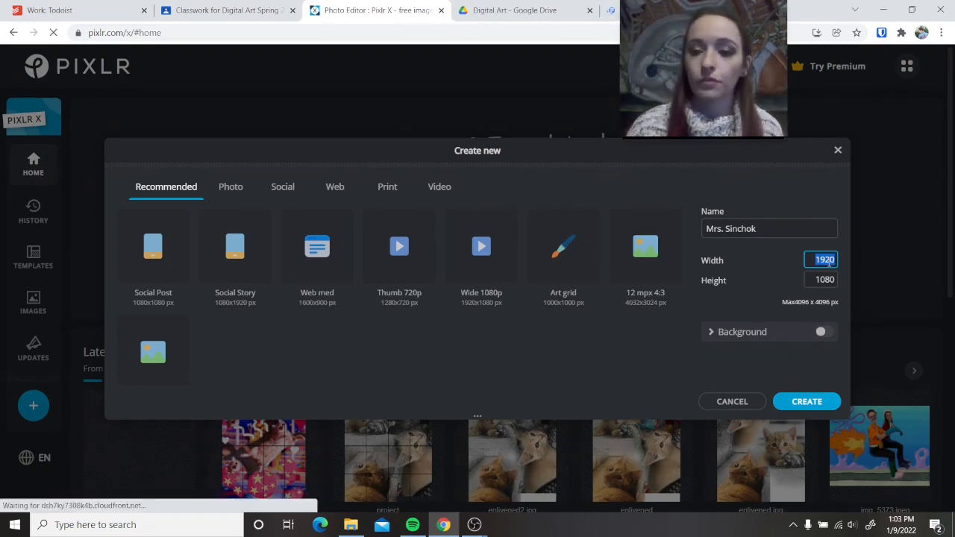
type("2250")
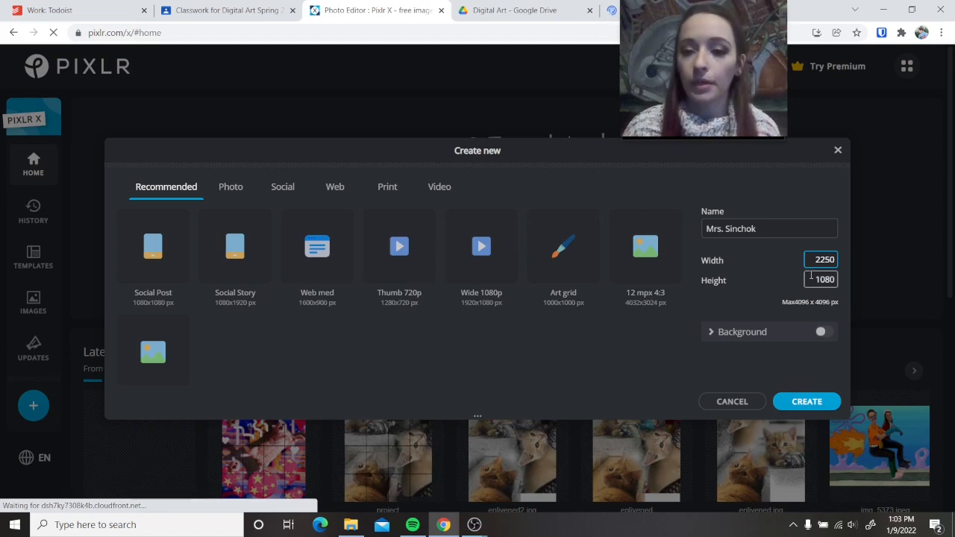
key("Tab")
type("75")
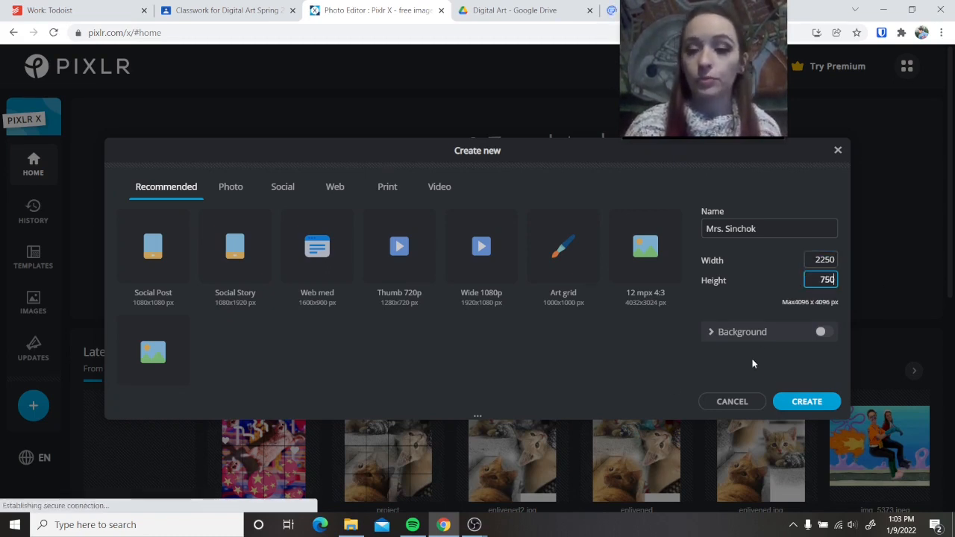
left_click(797, 409)
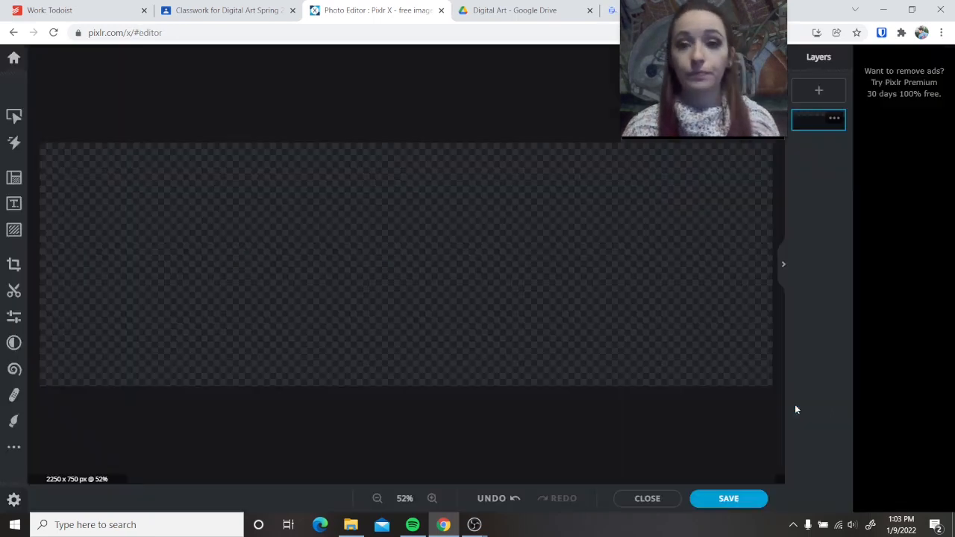
scroll(516, 325, "down", 1)
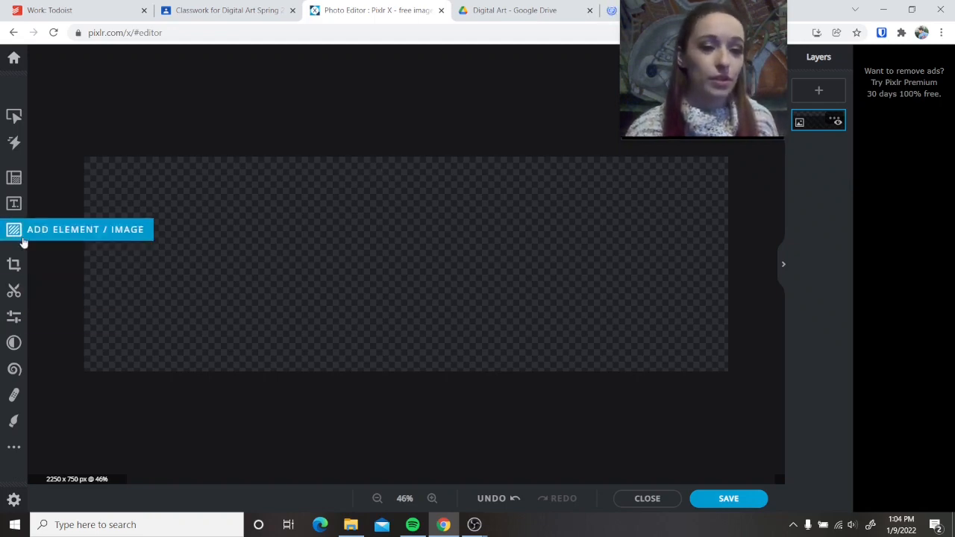
- Add a text layer and replace its placeholder wording with the teacher's title and surname
left_click(13, 203)
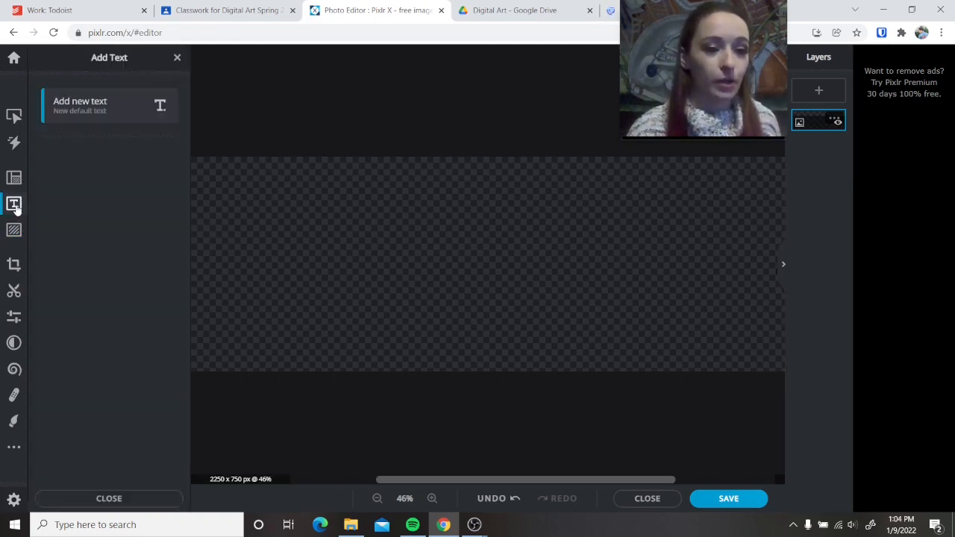
left_click(86, 112)
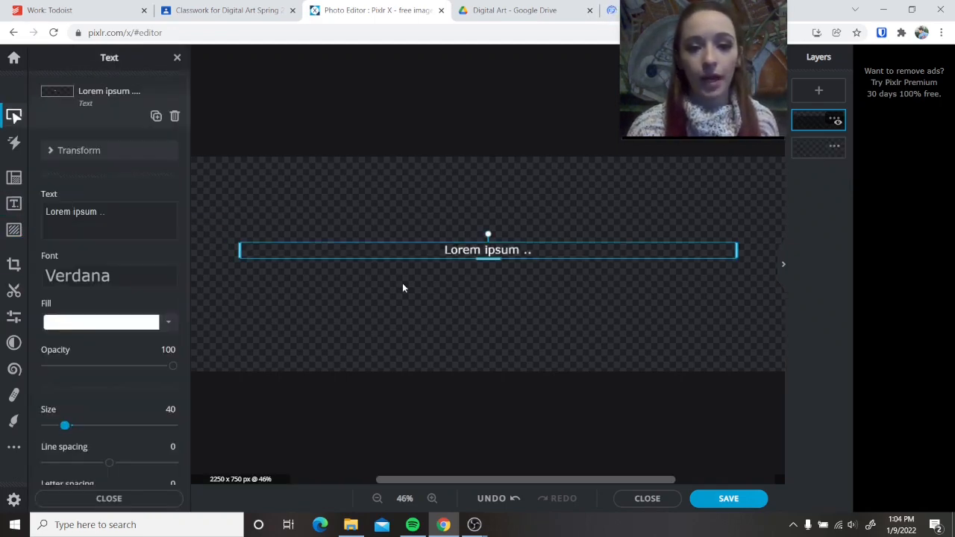
double_click(490, 250)
type("Mrs. Sinchok")
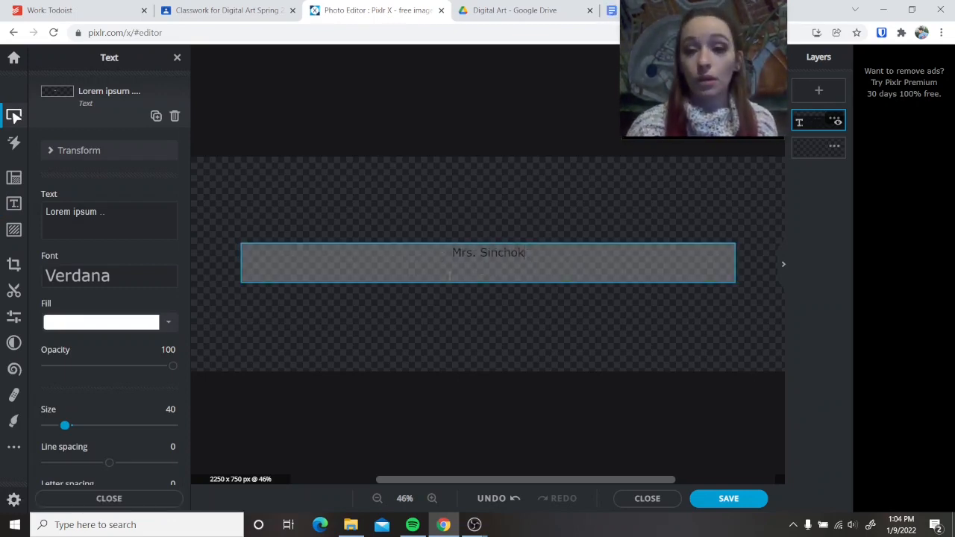
scroll(119, 253, "down", 1)
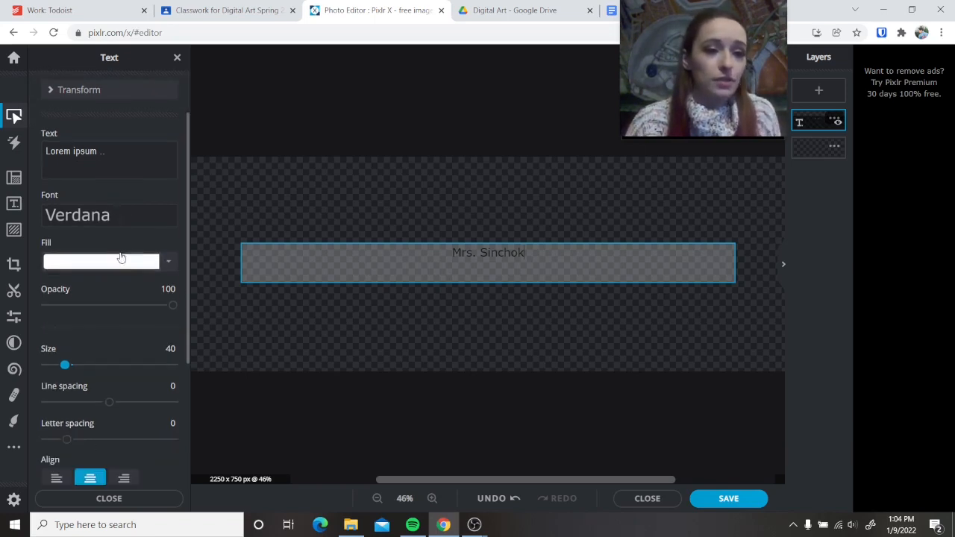
left_click(111, 224)
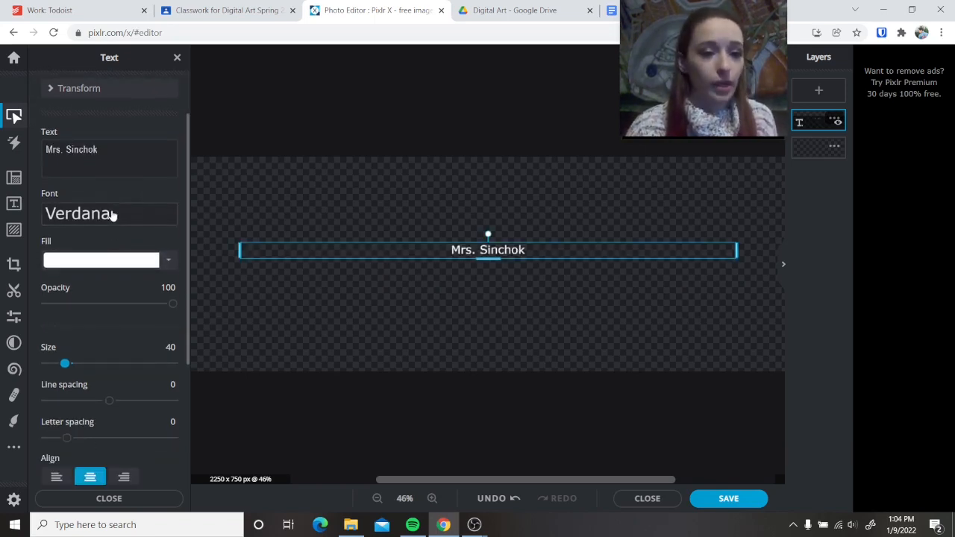
- Change the name text's font to the handwritten script Baleyns
left_click(111, 215)
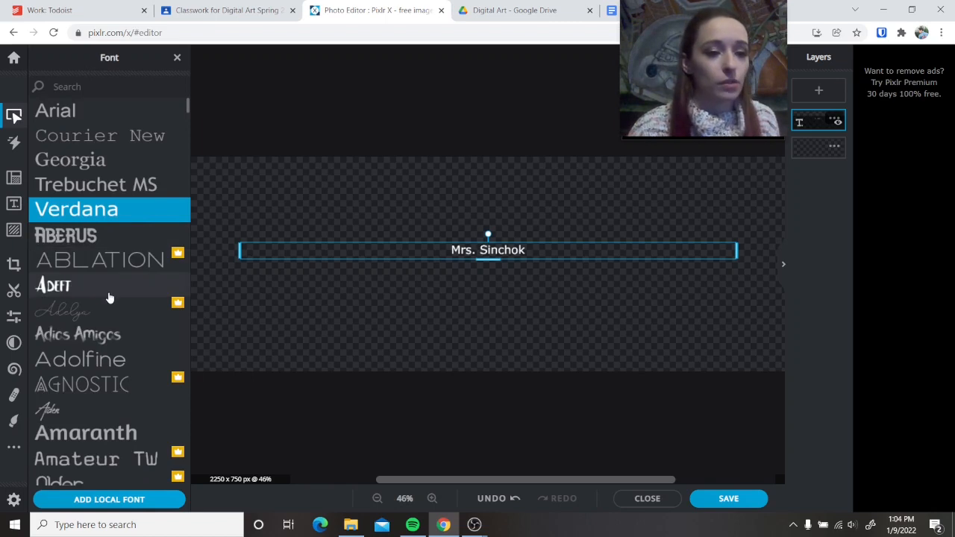
scroll(111, 299, "down", 2)
scroll(108, 298, "down", 4)
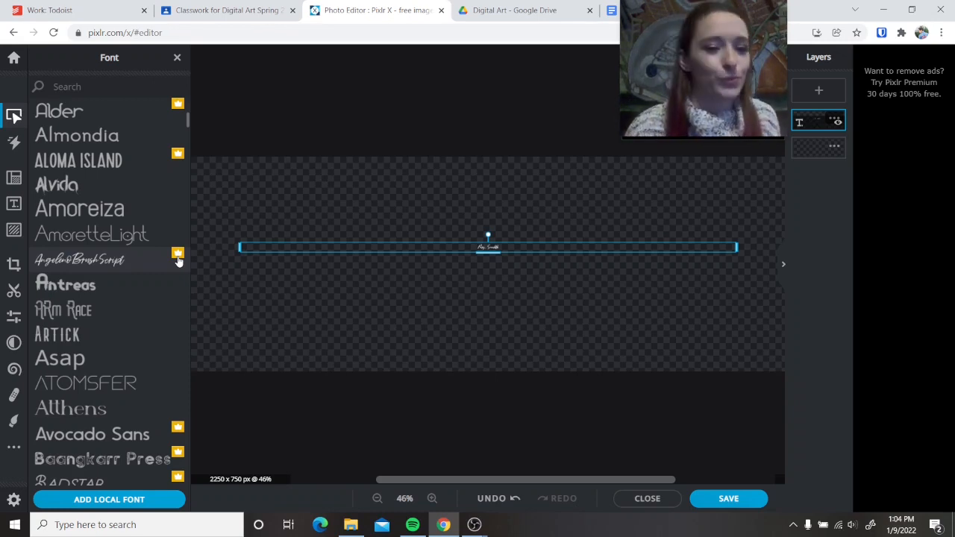
scroll(104, 338, "down", 2)
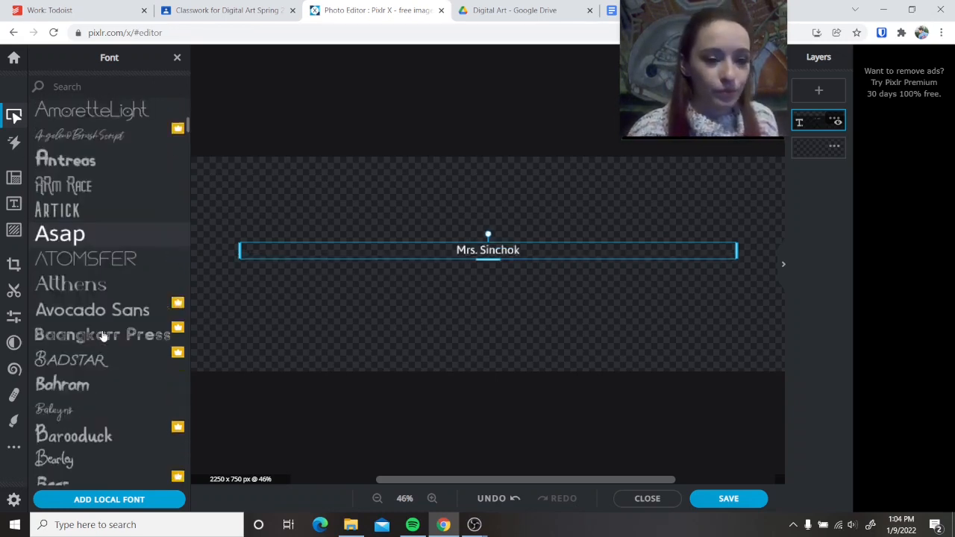
left_click(56, 409)
- Enlarge the name text to size 590 and centre it on the canvas
left_click_drag(64, 362, 134, 363)
left_click_drag(670, 243, 661, 224)
left_click_drag(136, 365, 141, 369)
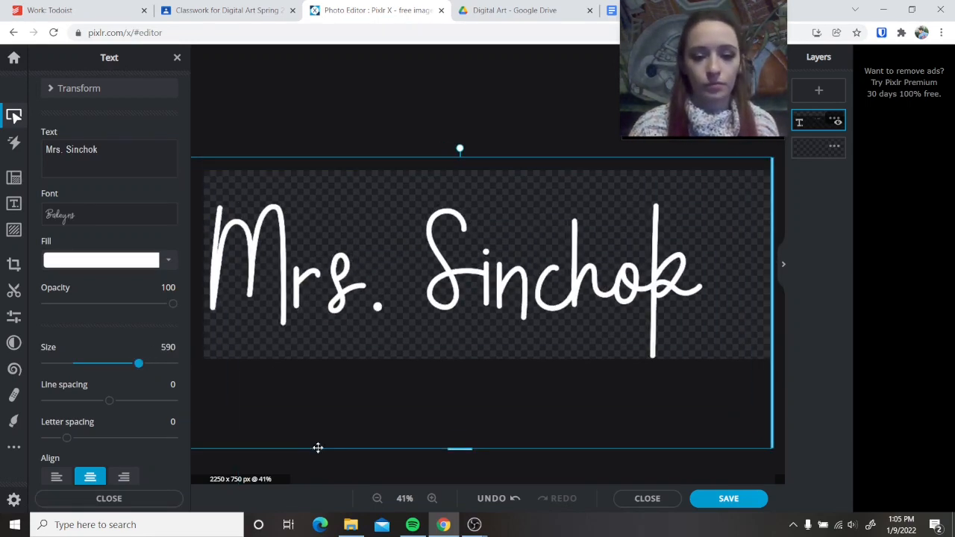
left_click_drag(318, 448, 341, 441)
- Fill the name text with a solid dark magenta colour
left_click(101, 259)
left_click(177, 401)
mouse_move(170, 342)
left_mouse_down()
mouse_move(175, 327)
mouse_move(182, 345)
mouse_move(187, 337)
left_mouse_up()
left_click(183, 401)
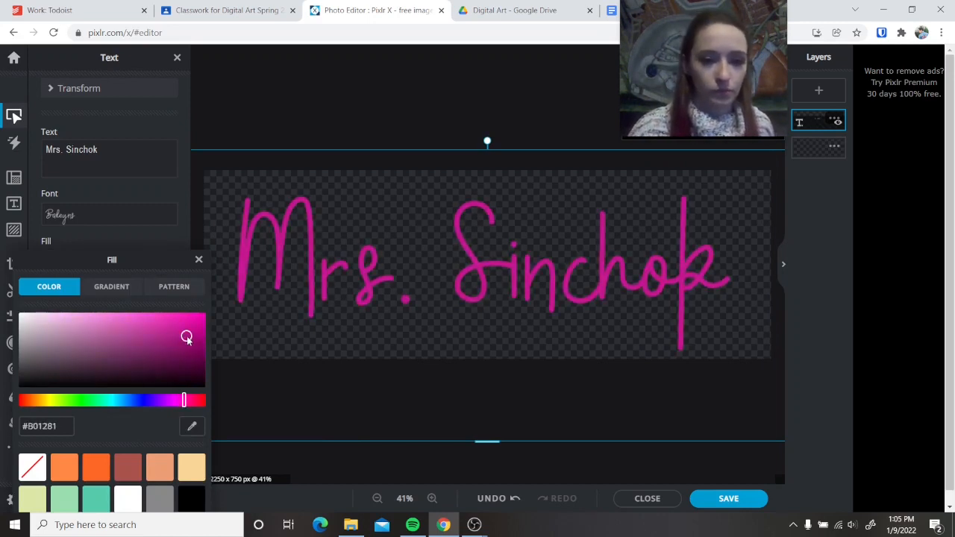
left_click(199, 259)
- Set the name text's line spacing to 1 and its alignment to centre
scroll(96, 320, "down", 5)
mouse_move(108, 209)
left_mouse_down()
mouse_move(125, 214)
mouse_move(111, 207)
left_mouse_up()
mouse_move(66, 243)
left_mouse_down()
mouse_move(87, 249)
mouse_move(67, 245)
left_mouse_up()
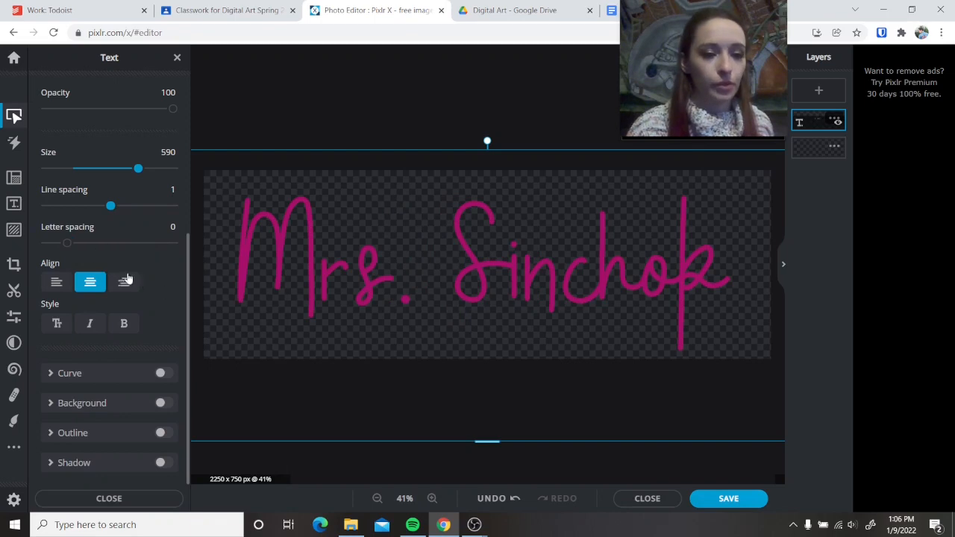
left_click(55, 284)
left_click(91, 284)
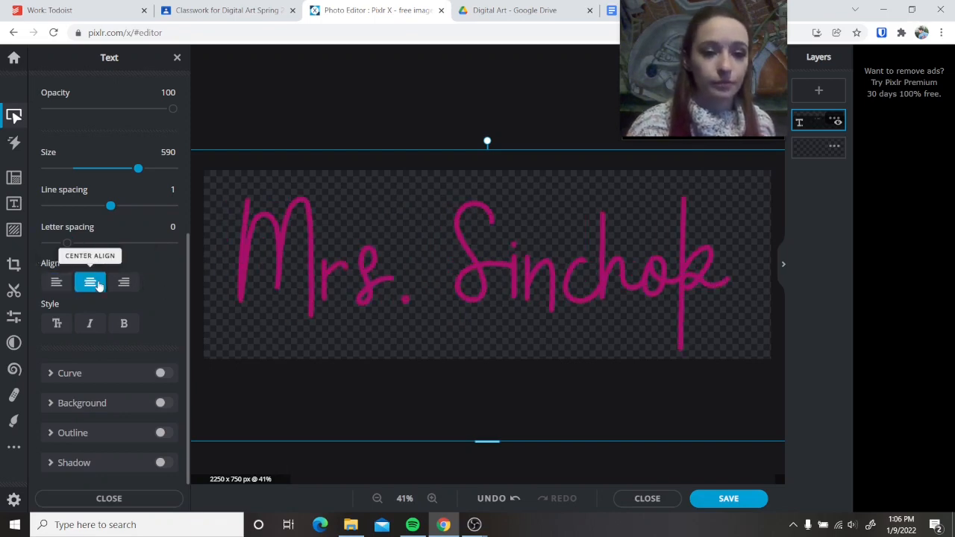
- Try a circle curve on the name text and switch the curve back off
left_click(104, 373)
left_click(108, 409)
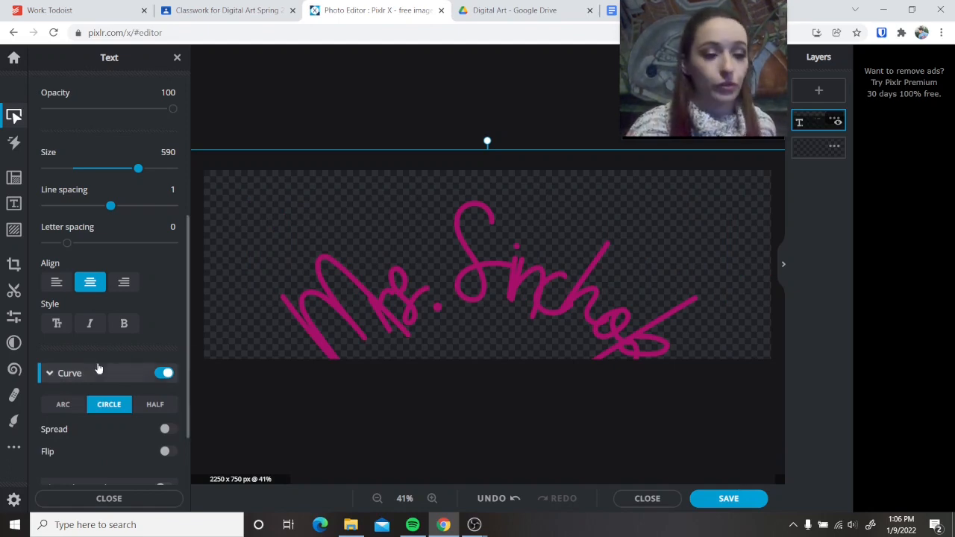
left_click(164, 373)
- Enable an outline on the name text in white #FFFFFF with size 10
left_click(85, 433)
scroll(85, 298, "down", 3)
left_click(57, 284)
left_click_drag(82, 467, 59, 467)
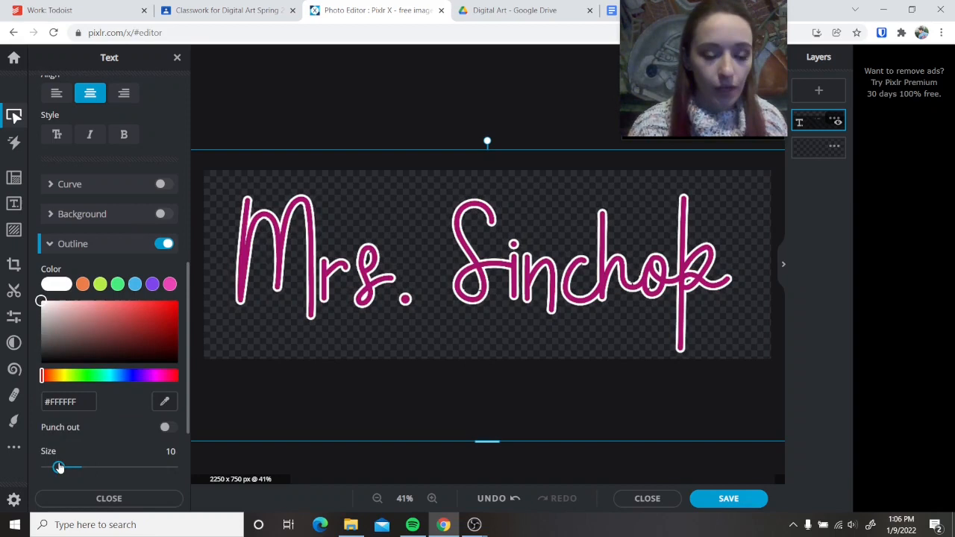
left_click(109, 499)
- Enable a shadow on the name text and colour it dark magenta #830A4E
left_click(162, 464)
scroll(149, 404, "down", 3)
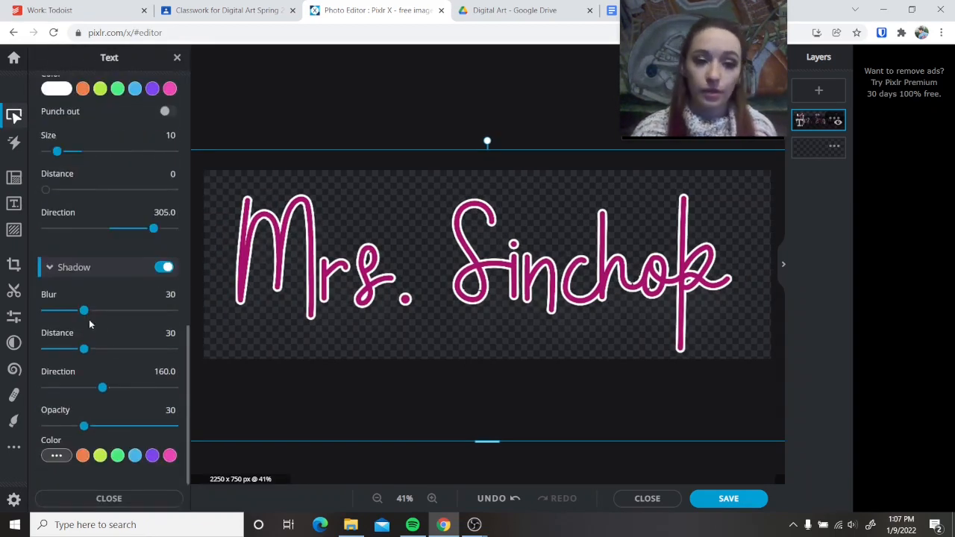
left_click(57, 455)
scroll(97, 444, "down", 2)
left_click(166, 427)
left_click(168, 382)
- Set the text shadow's blur to 29, distance to 12 and opacity to 89, and deselect the text layer
left_click_drag(84, 191, 119, 191)
left_click_drag(84, 306, 159, 306)
left_click_drag(84, 228, 61, 228)
left_click_drag(120, 190, 83, 190)
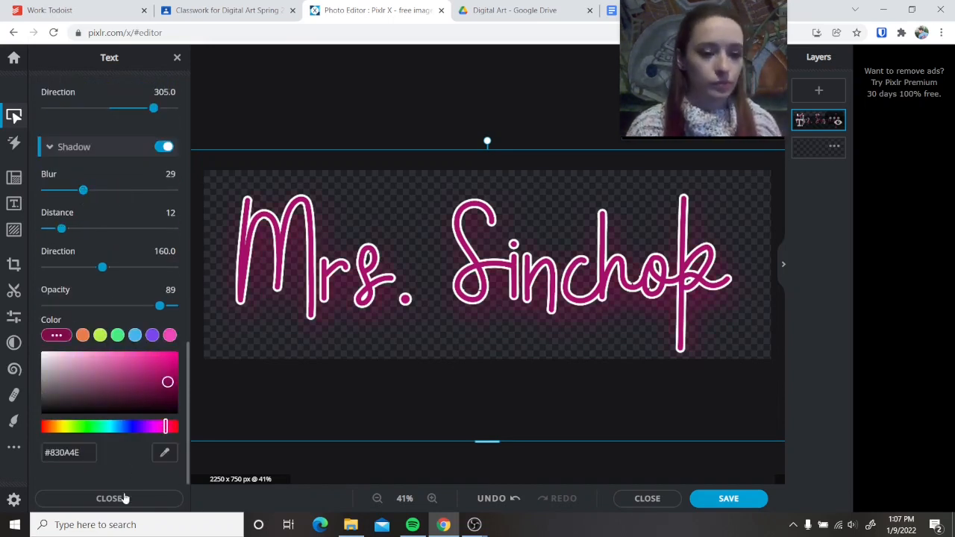
left_click(109, 499)
left_click(753, 344)
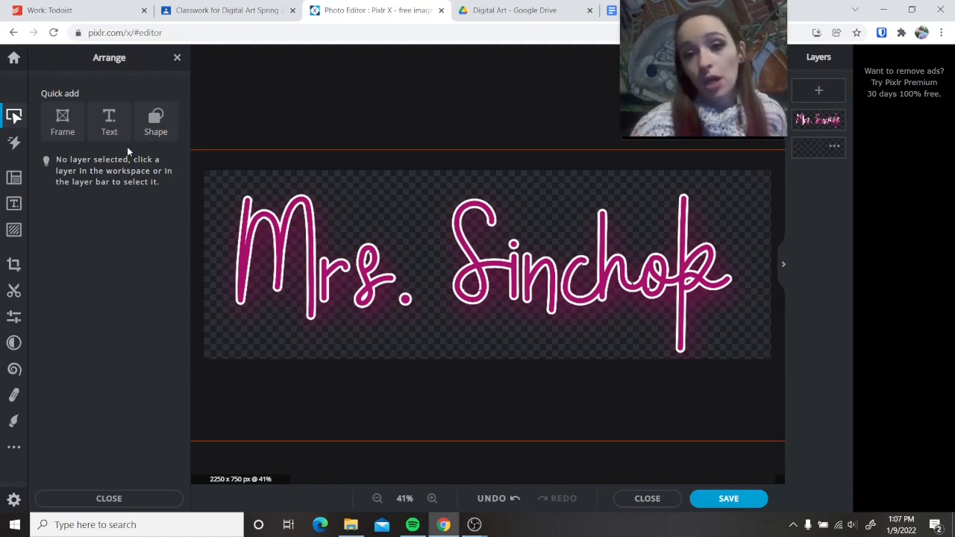
- Start the Draw tool and move the empty image layer above the name text layer
left_click(13, 423)
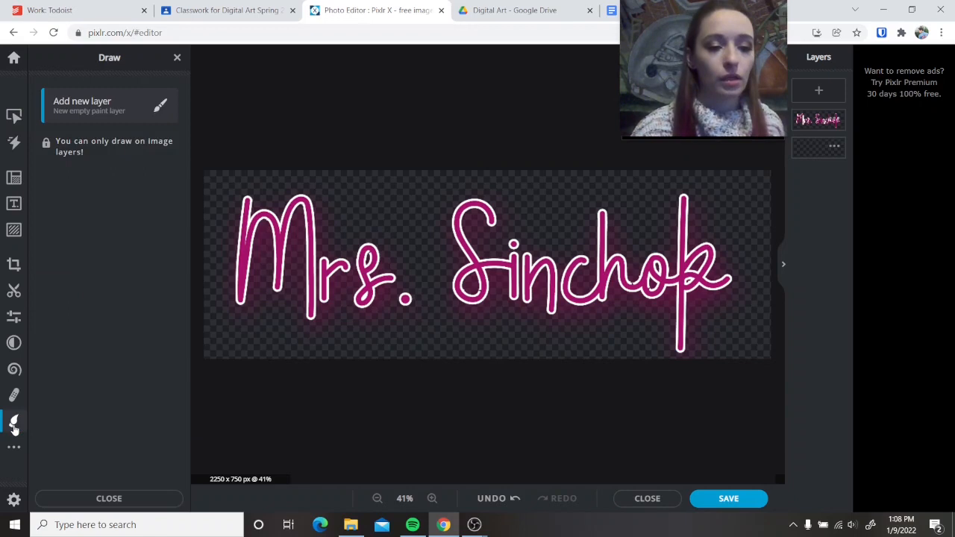
left_click(826, 139)
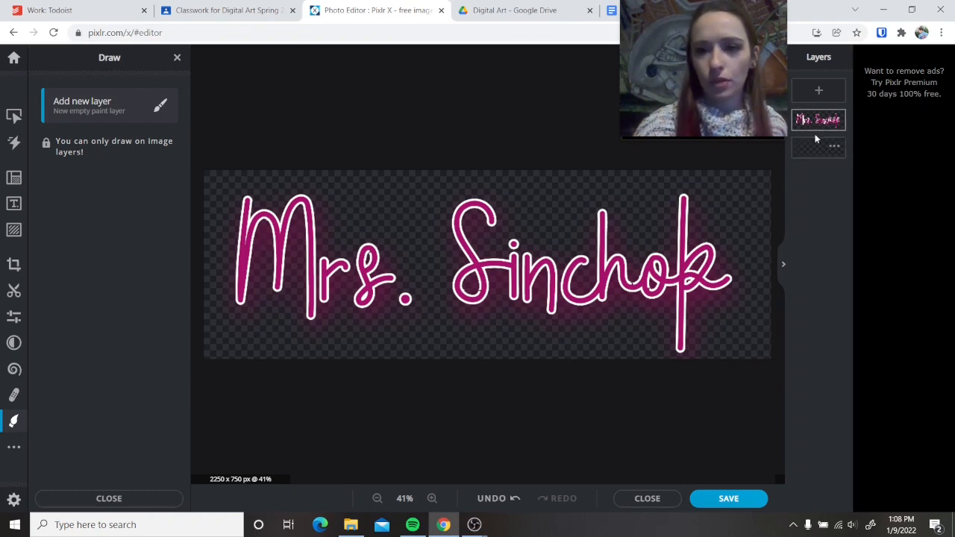
left_click(819, 122)
left_click_drag(820, 122, 819, 119)
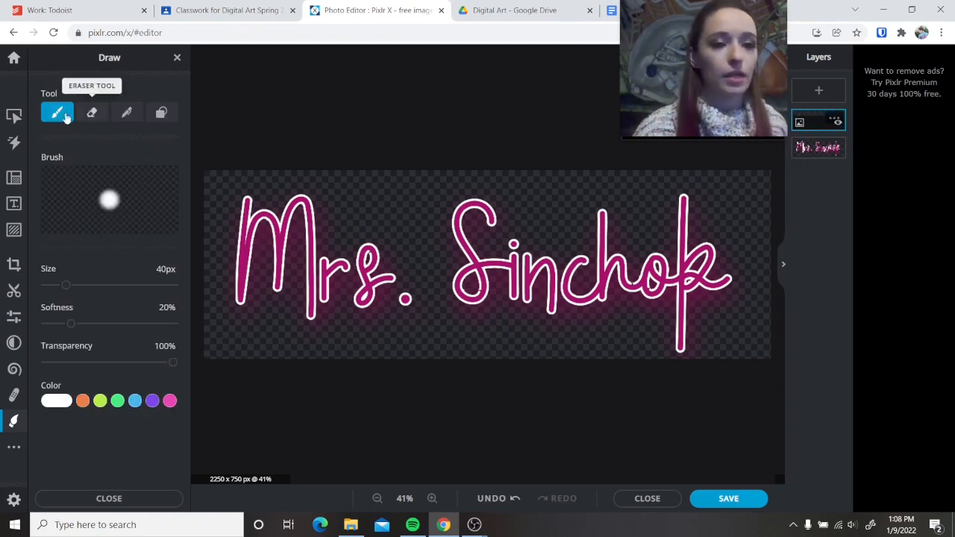
- Paint loose lime green lines across the name with the 40 px brush
left_click(100, 401)
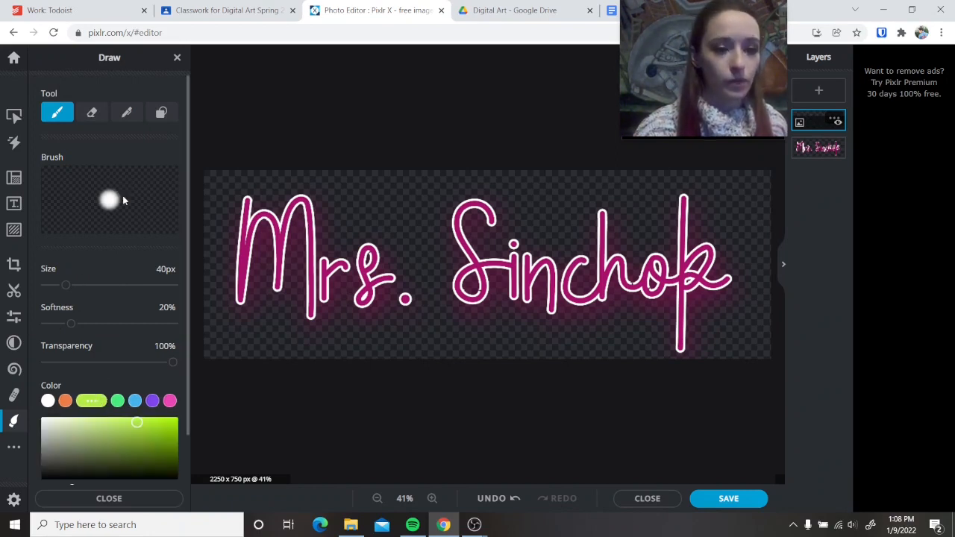
mouse_move(230, 250)
left_mouse_down()
mouse_move(473, 207)
mouse_move(420, 217)
mouse_move(571, 149)
mouse_move(552, 201)
left_mouse_up()
left_click_drag(727, 278, 593, 345)
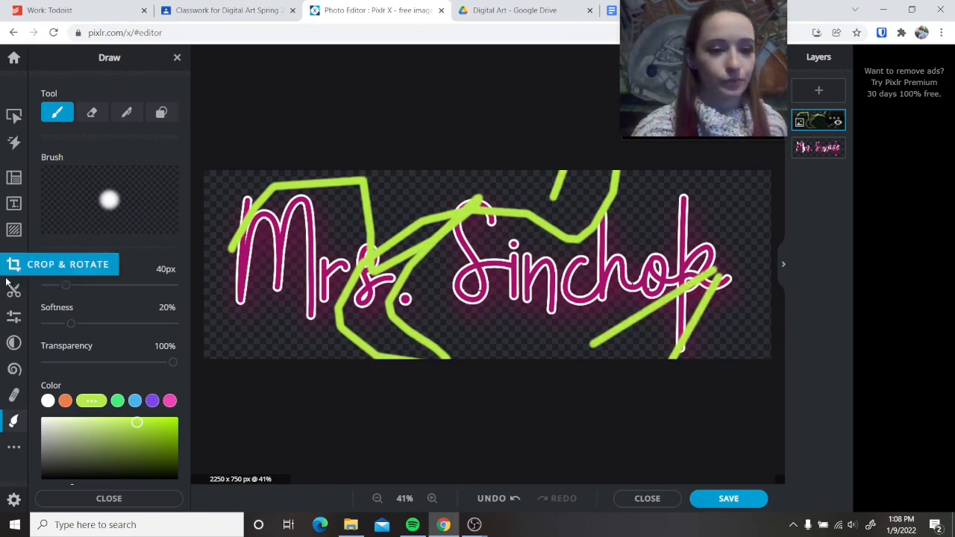
- Set the brush size to 240 px and softness to 55%, and paint a broad diagonal stroke across the first letters
left_click_drag(67, 286, 109, 285)
left_click_drag(70, 326, 116, 323)
mouse_move(254, 295)
left_mouse_down()
mouse_move(331, 246)
mouse_move(542, 148)
left_mouse_up()
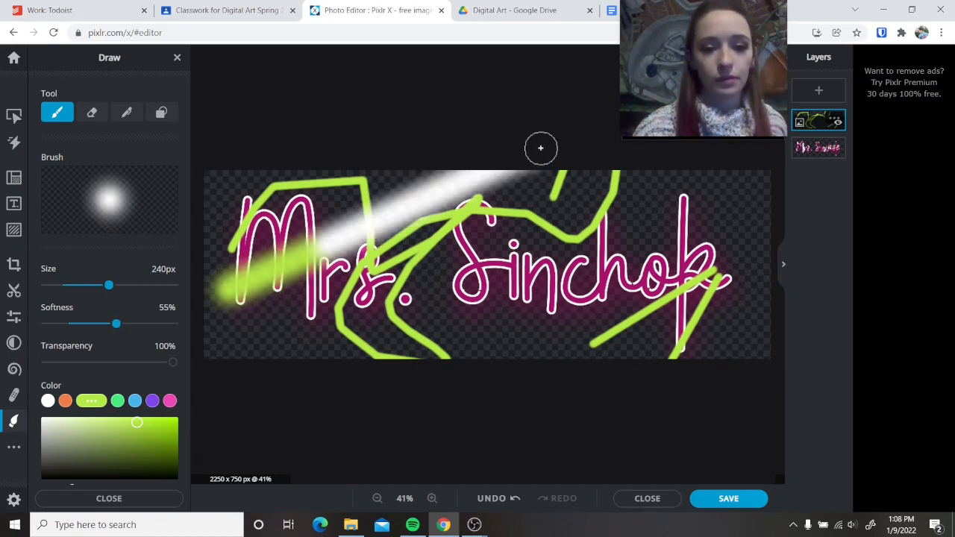
- Set the brush transparency to 56% and paint a winding pink stroke across the whole canvas
left_click(116, 362)
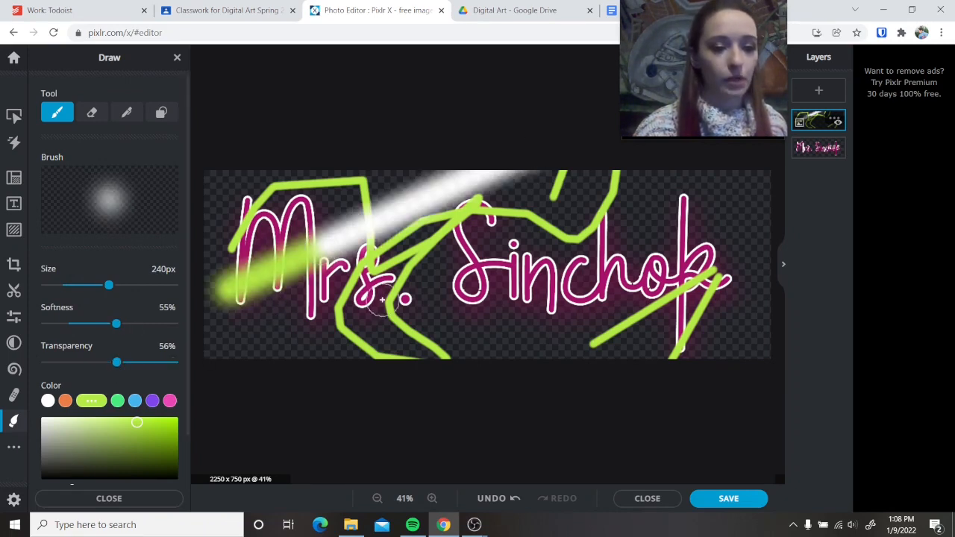
left_click(170, 401)
mouse_move(246, 180)
left_mouse_down()
mouse_move(455, 346)
mouse_move(798, 322)
left_mouse_up()
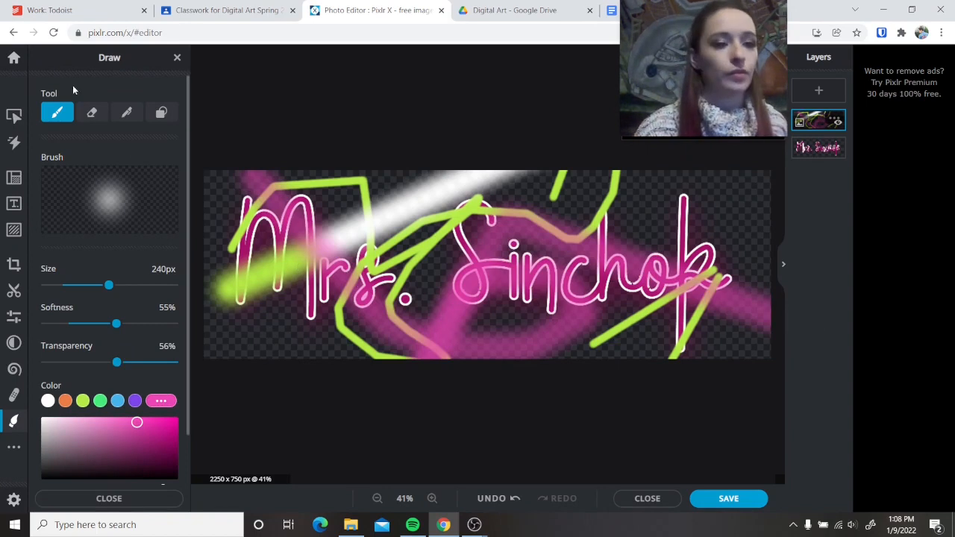
- Look through the settings of the Shape, Eraser and Pen drawing tools
left_click(162, 115)
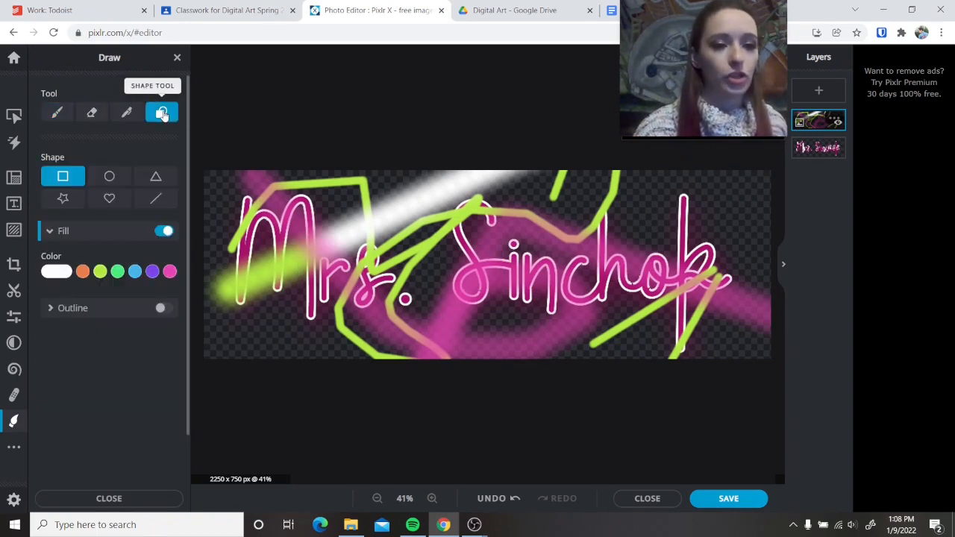
left_click(92, 115)
left_click(126, 114)
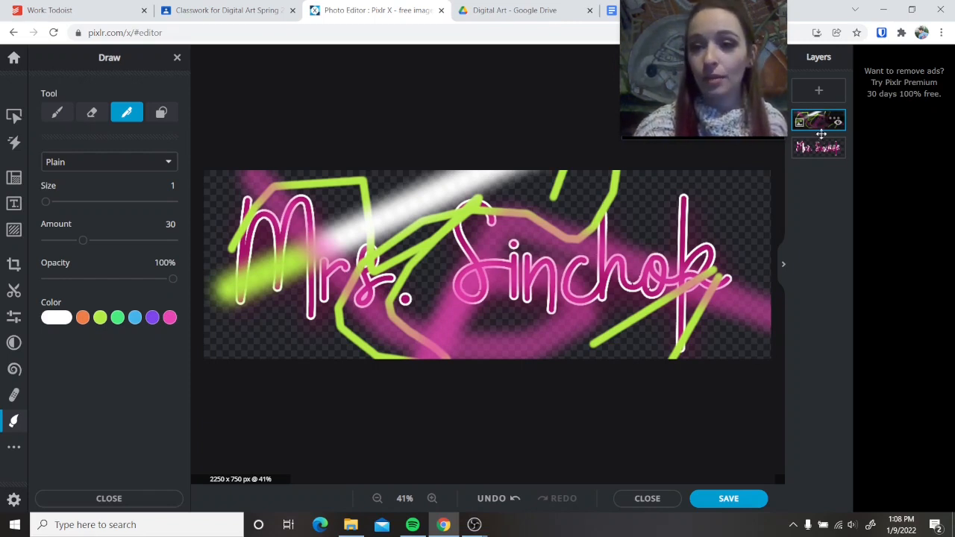
- Move the painted layer below the name text layer, and delete the painted layer
left_click_drag(821, 121, 819, 148)
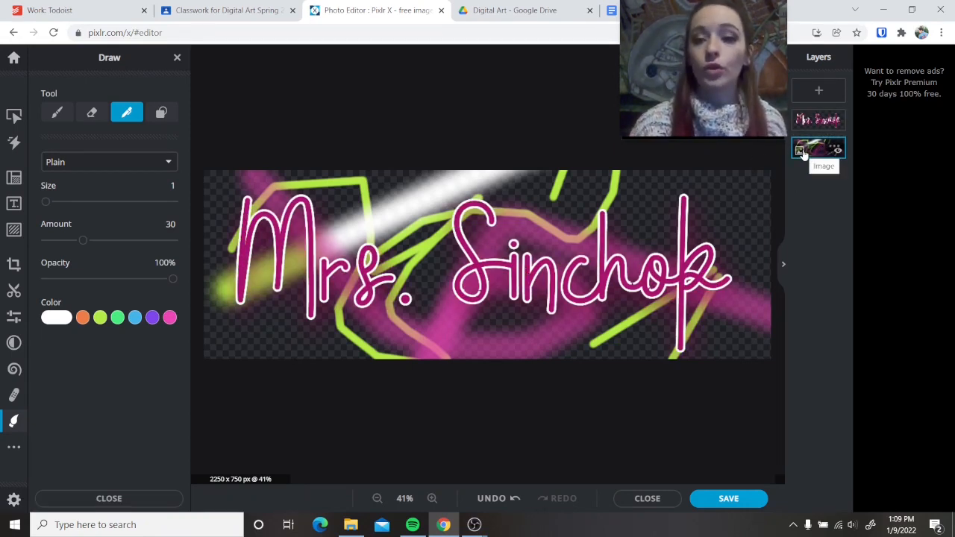
left_click(827, 119)
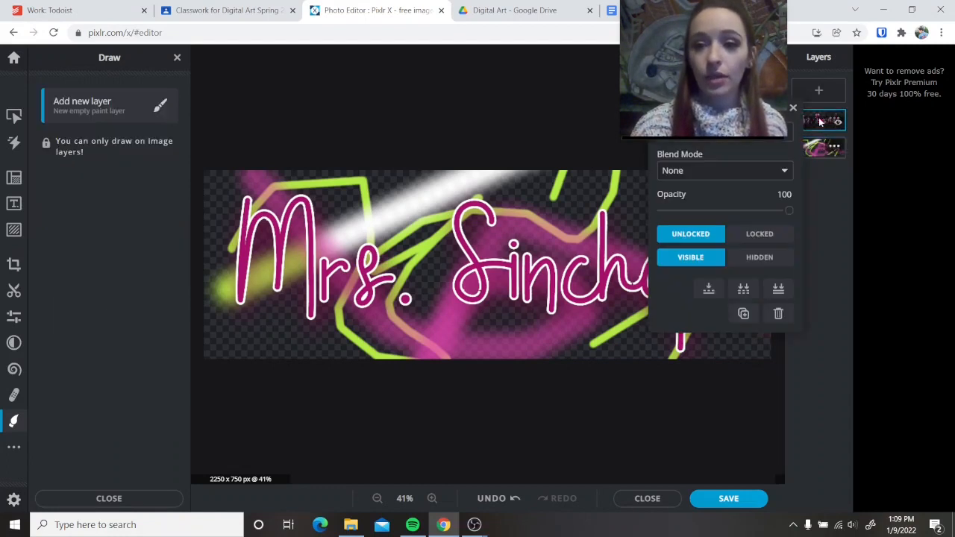
left_click(823, 149)
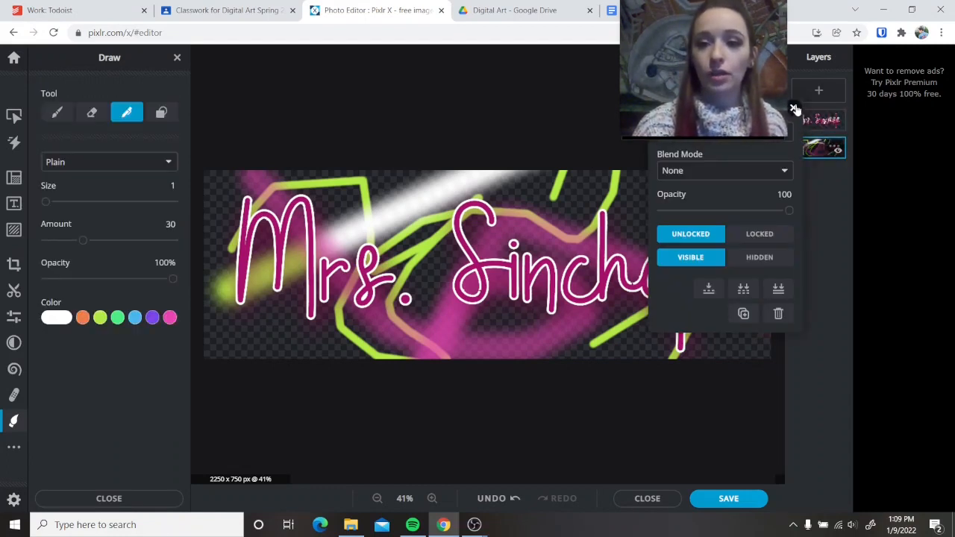
left_click(793, 108)
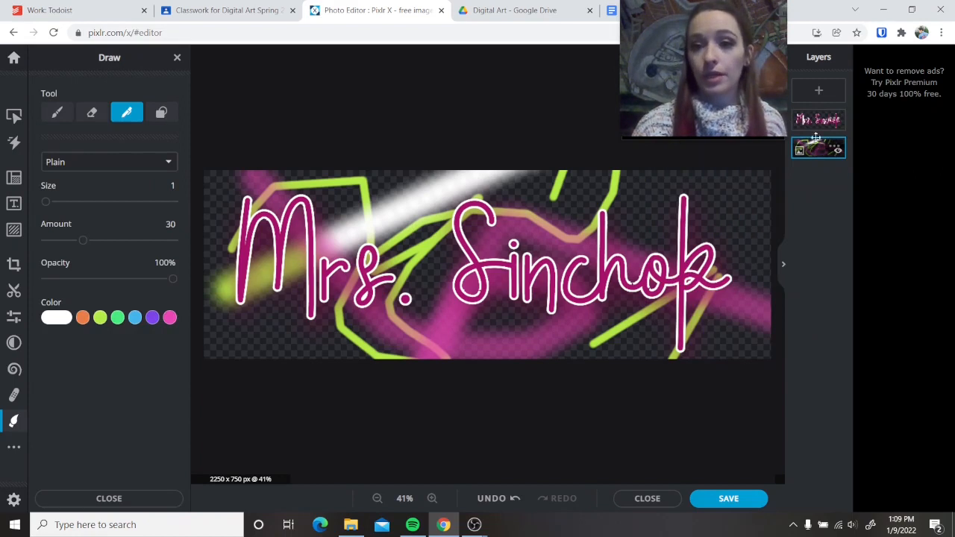
left_click(814, 126)
left_click(821, 150)
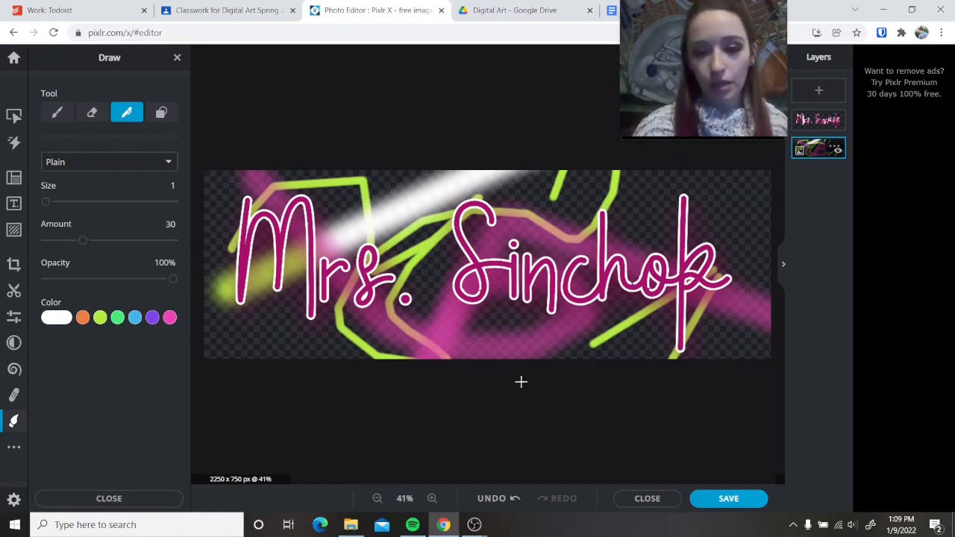
left_click(838, 151)
left_click(776, 343)
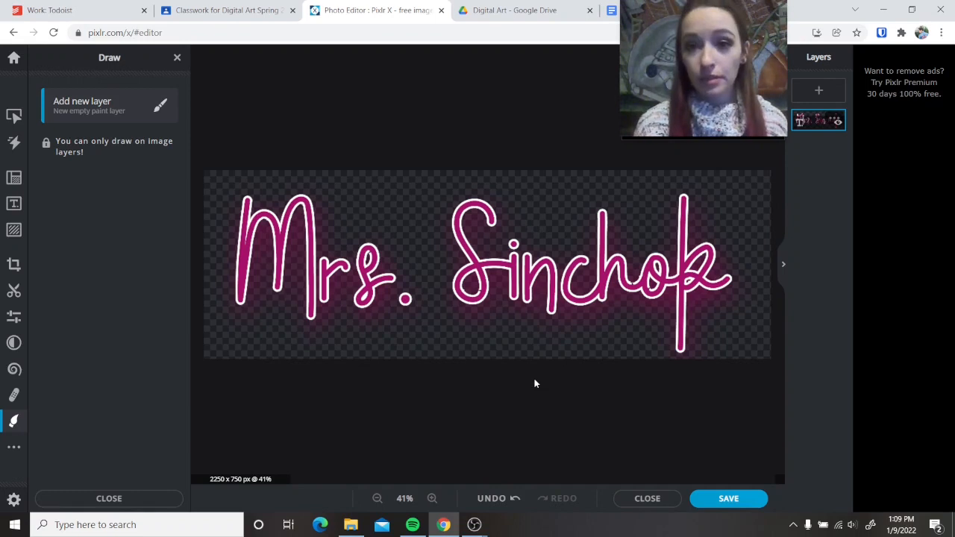
- Compare the PNG, PXZ and JPG export options without saving the name tag
left_click(721, 501)
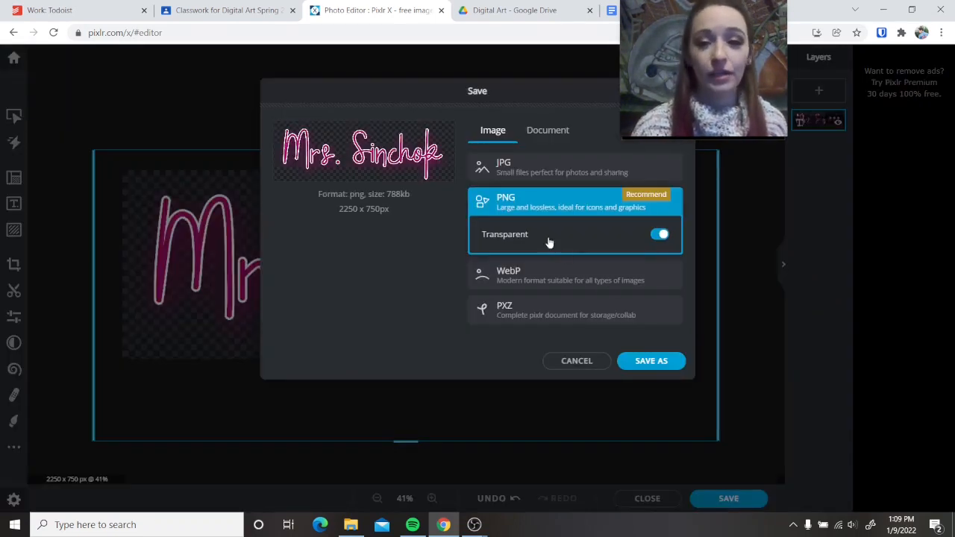
left_click(508, 308)
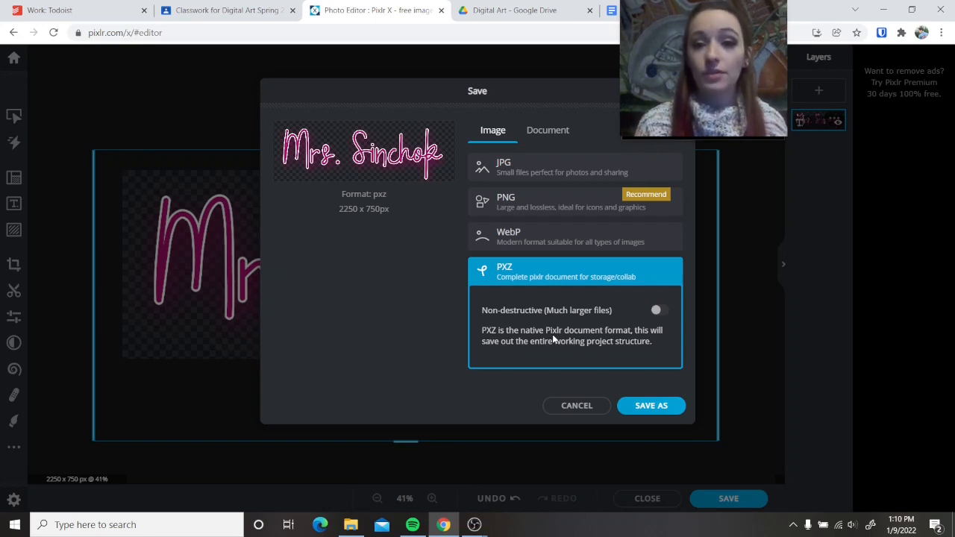
left_click(520, 169)
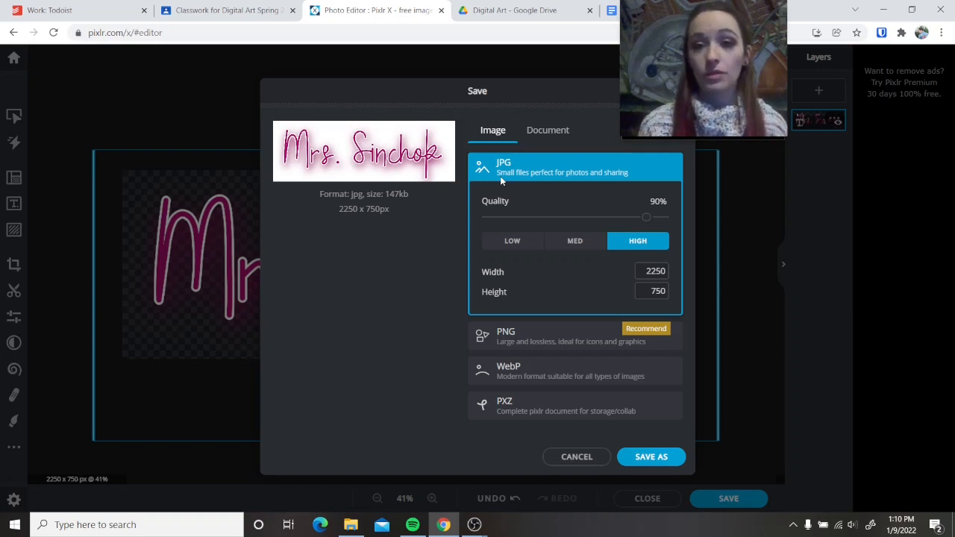
left_click(530, 410)
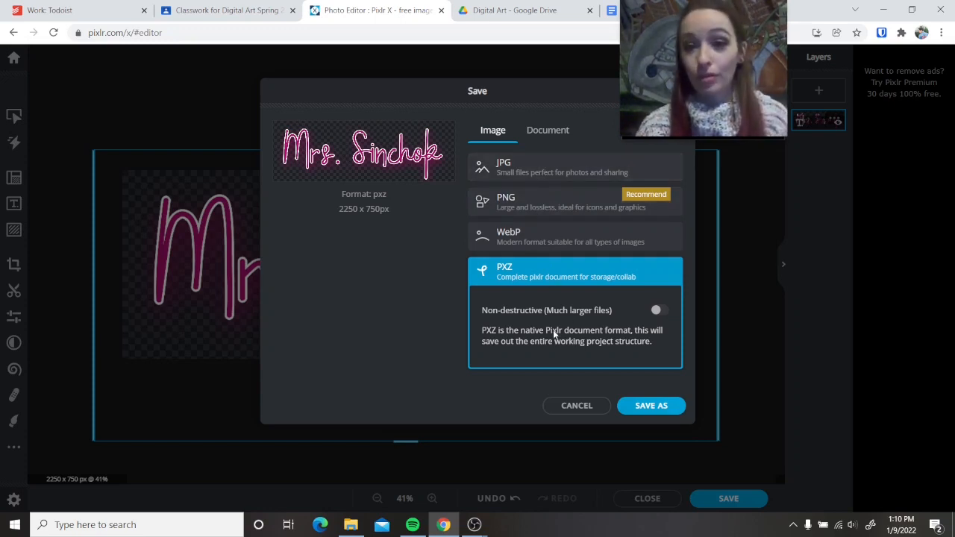
left_click(530, 173)
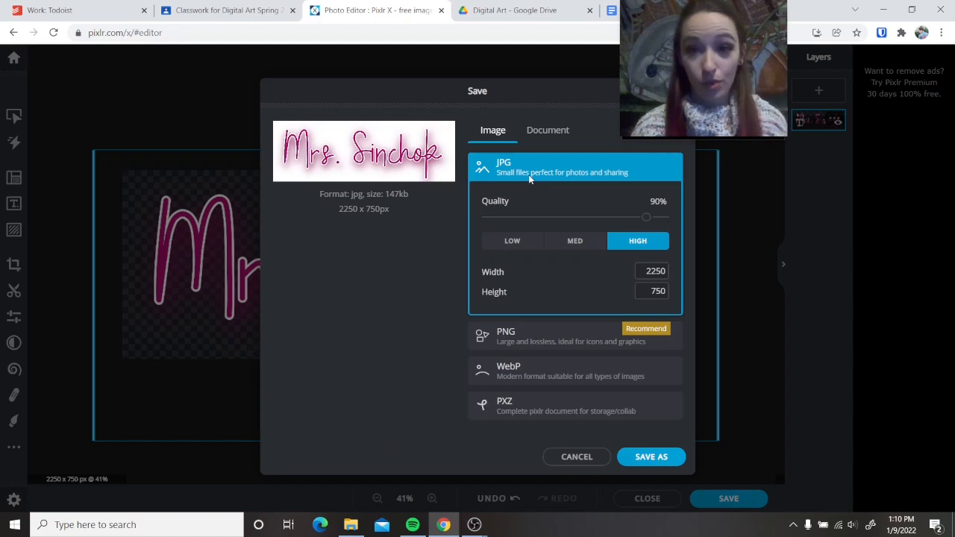
left_click(601, 457)
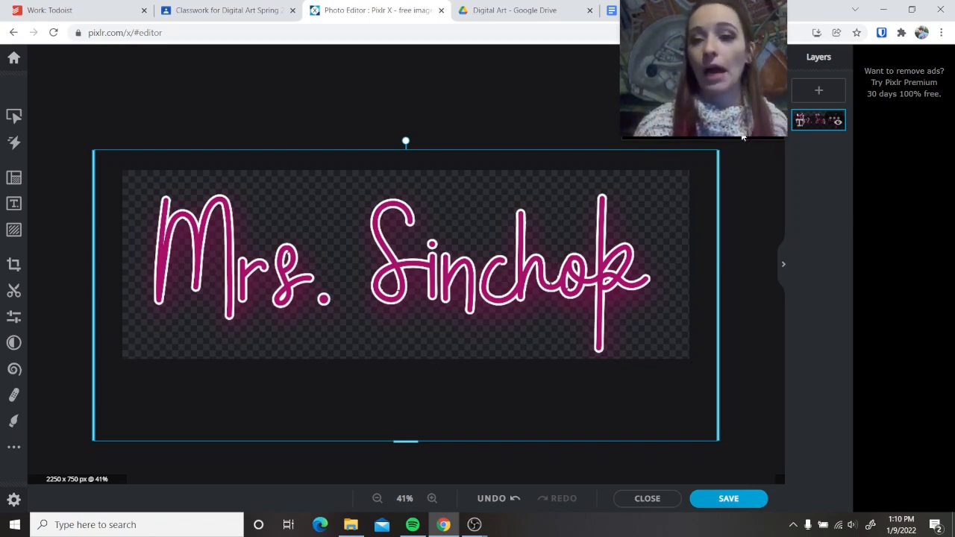
- Add three cat photos from the computer as new image layers, including IMG_7916.jpg and IMG_0885.JPG
left_click(812, 97)
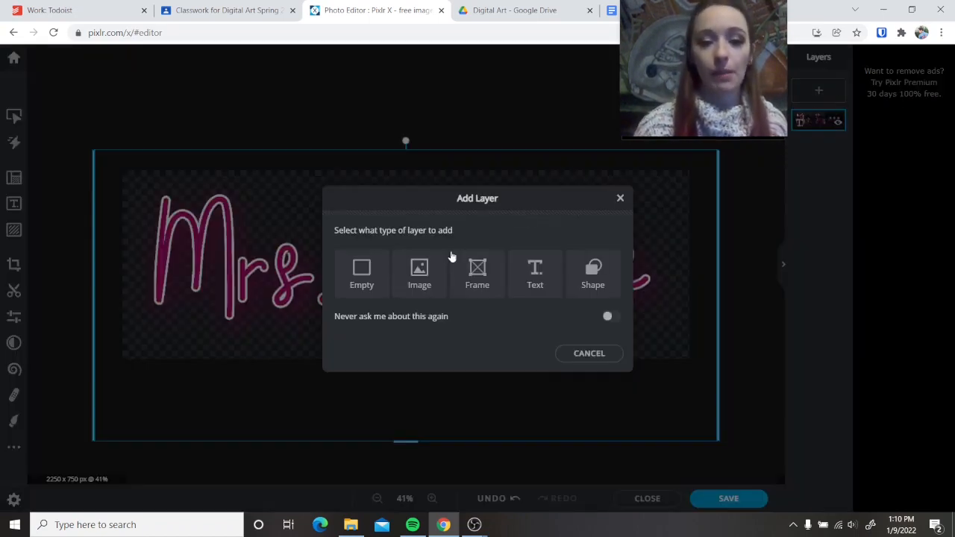
left_click(429, 261)
left_click(56, 156)
left_click(271, 142)
double_click(267, 148)
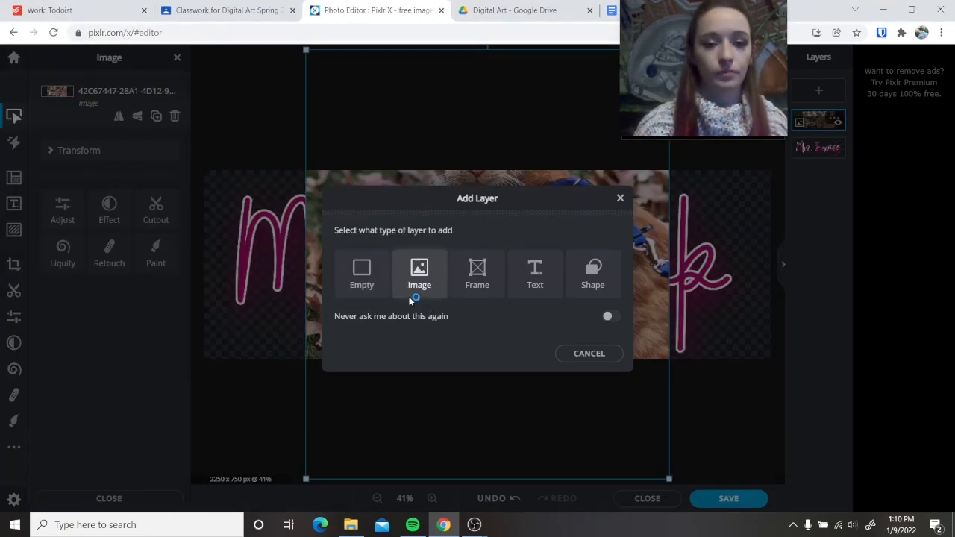
left_click(418, 278)
double_click(222, 119)
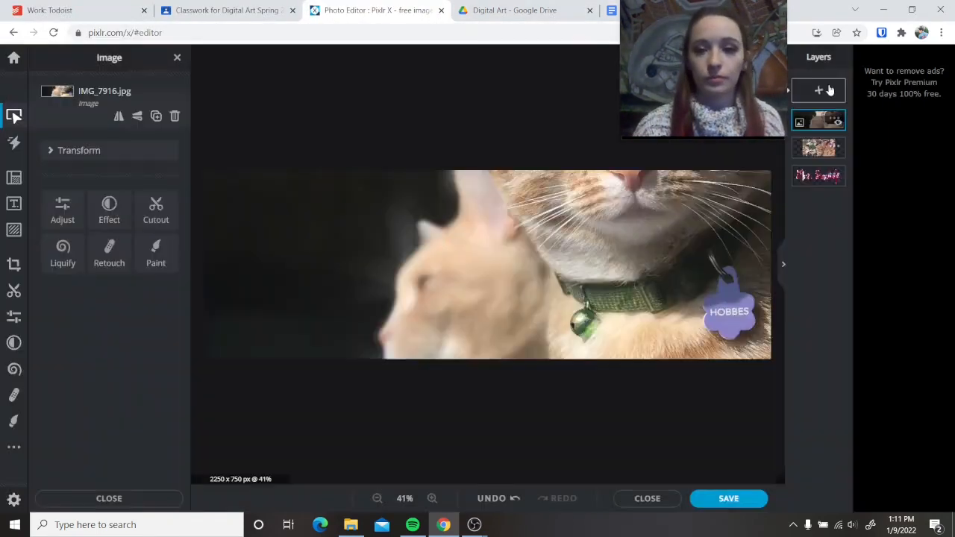
left_click(420, 275)
double_click(159, 126)
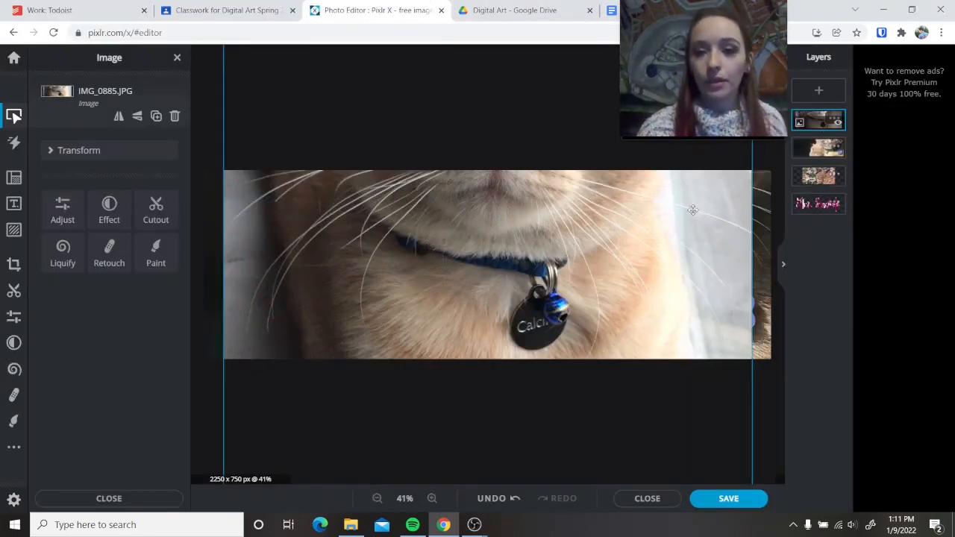
- Scale the IMG_0885 photo down to about 1023 x 1819 px and move the cat's face to the canvas's left end
scroll(491, 277, "down", 3)
scroll(491, 276, "down", 3)
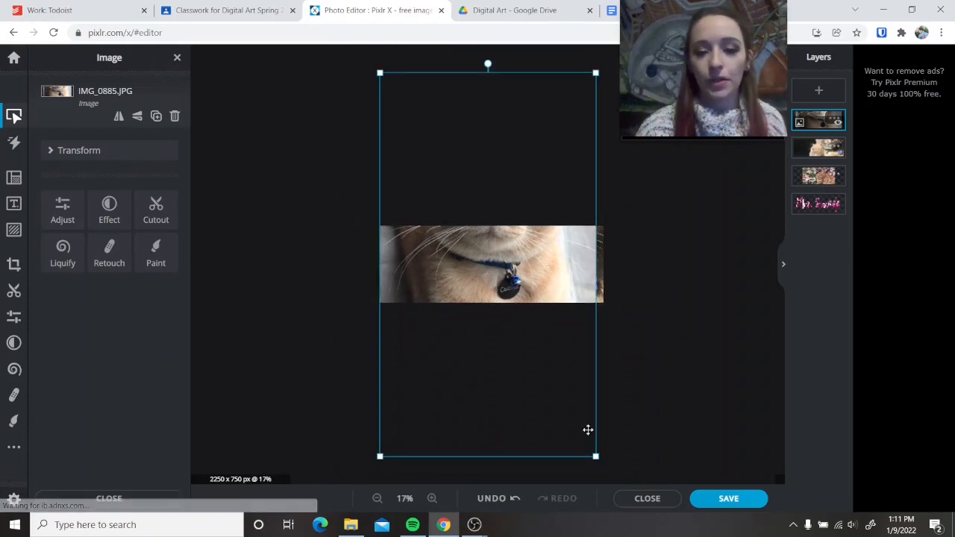
left_click(78, 151)
left_click(51, 191)
left_click_drag(595, 456, 495, 280)
left_click_drag(448, 239, 419, 367)
- Scale the IMG_7916 photo down to roughly half its size and reposition it over the canvas
left_click(825, 149)
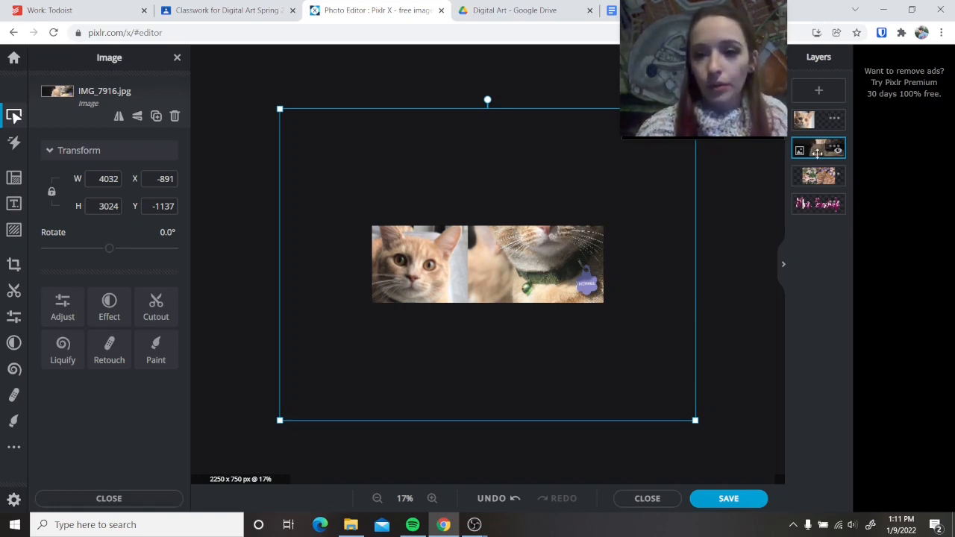
left_click_drag(695, 421, 503, 277)
left_click_drag(472, 184, 497, 270)
- Arrange the photos side by side, with the blue-harness cat at the canvas's right end and IMG_0885 in the middle
left_click(819, 176)
left_click_drag(543, 206, 627, 250)
left_click(508, 202)
left_click_drag(420, 206, 522, 211)
left_click(522, 213)
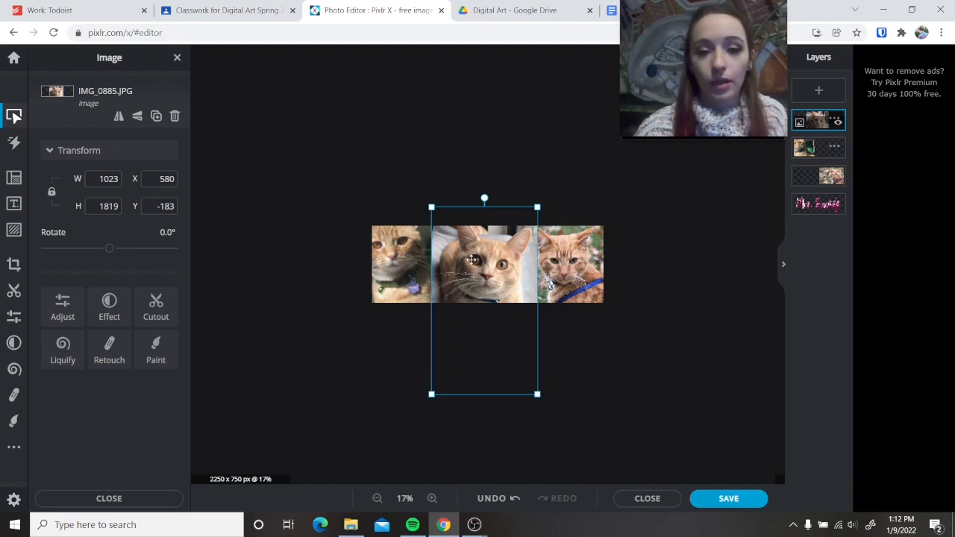
- Lock the blue-harness cat photo's layer and try to select the photo on the canvas
left_click(531, 254)
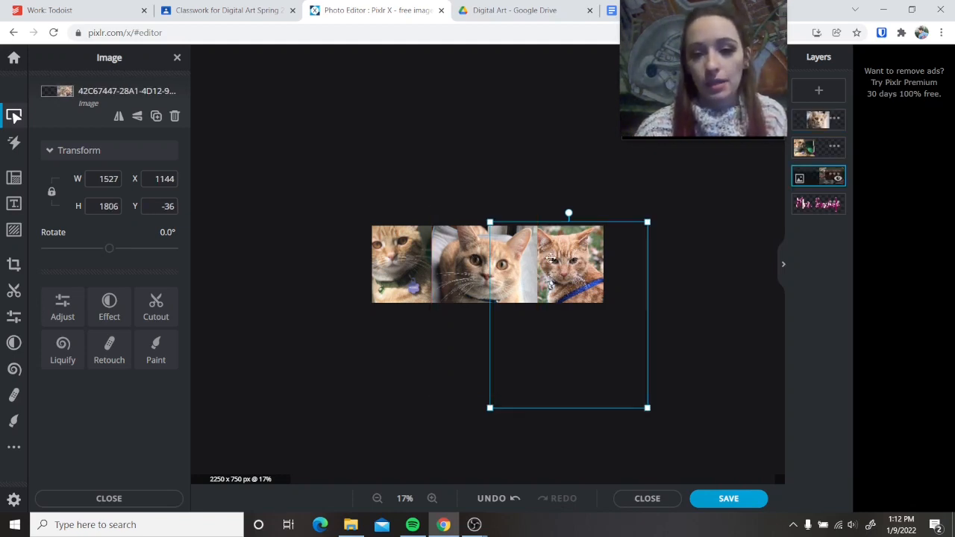
left_click(830, 174)
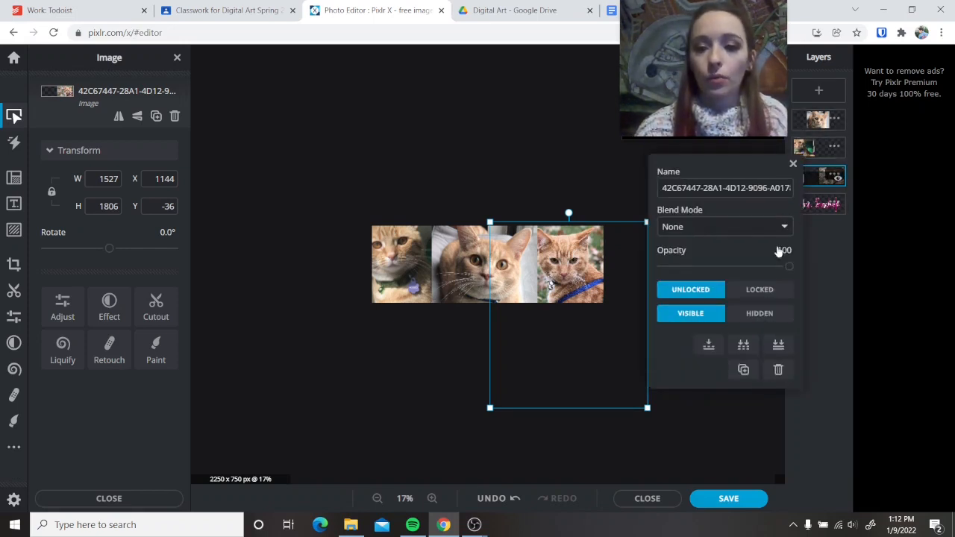
left_click(753, 291)
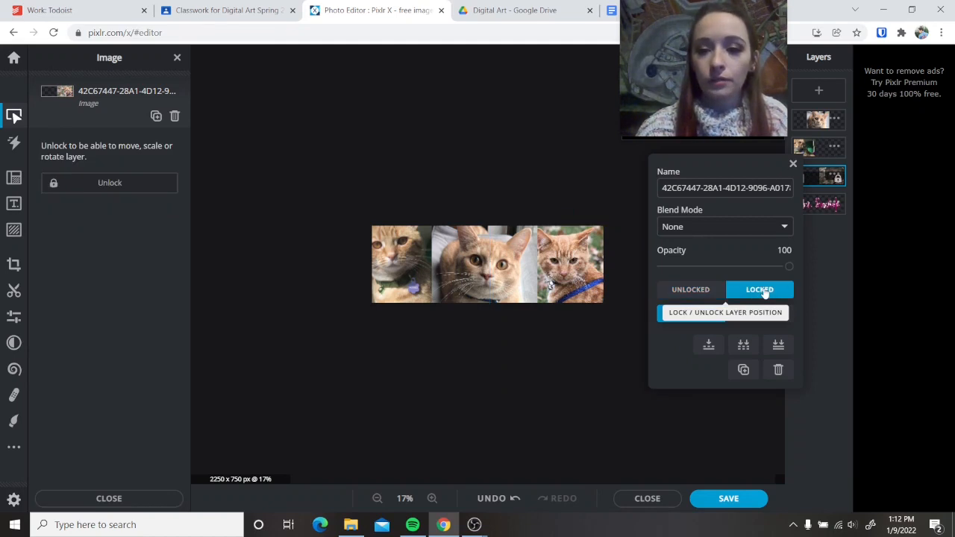
left_click(578, 190)
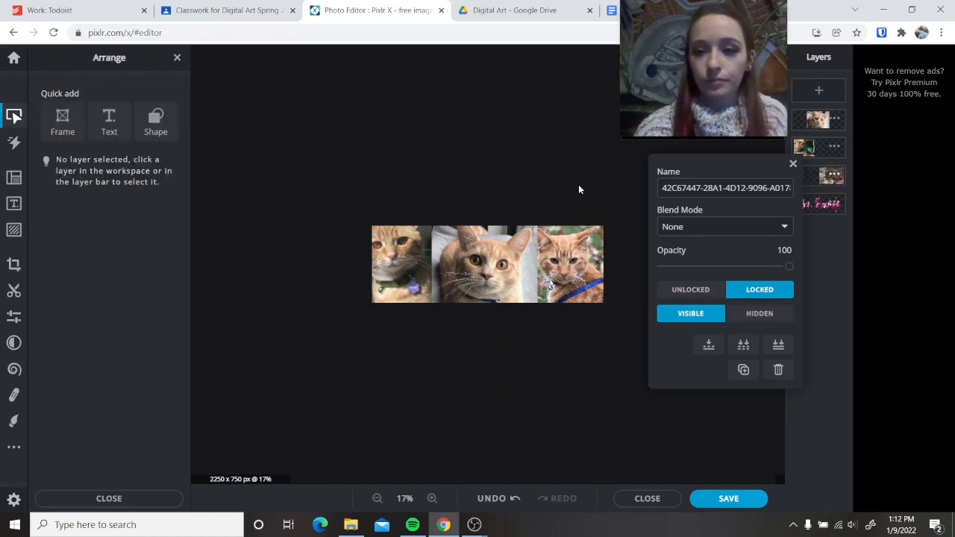
left_click(569, 255)
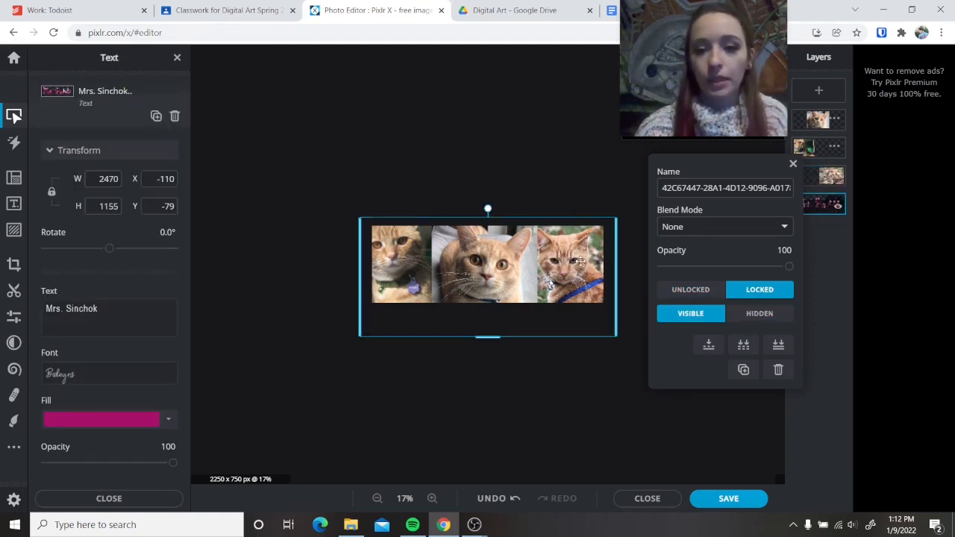
- Reselect the locked cat photo's layer, check its layer settings and unlock it
left_click(810, 173)
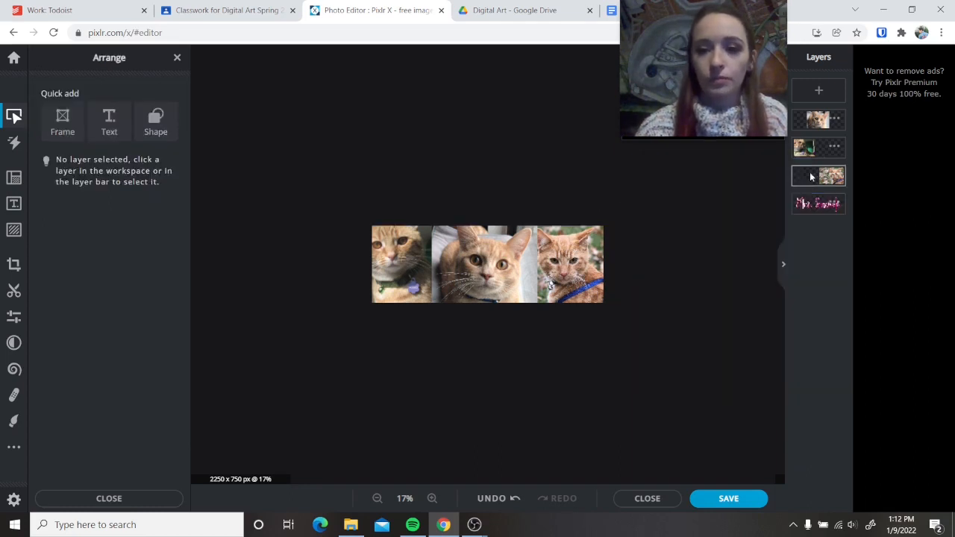
left_click(810, 173)
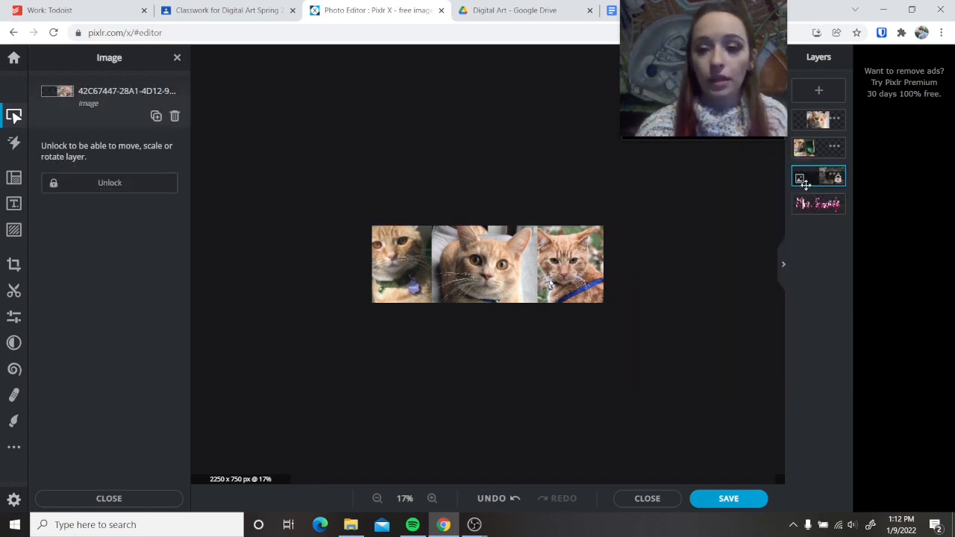
left_click(834, 174)
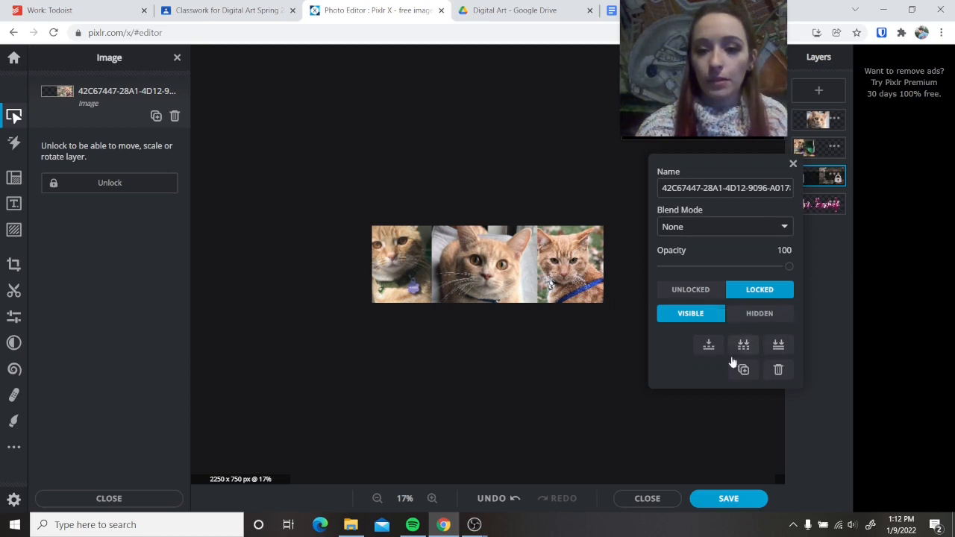
left_click(793, 164)
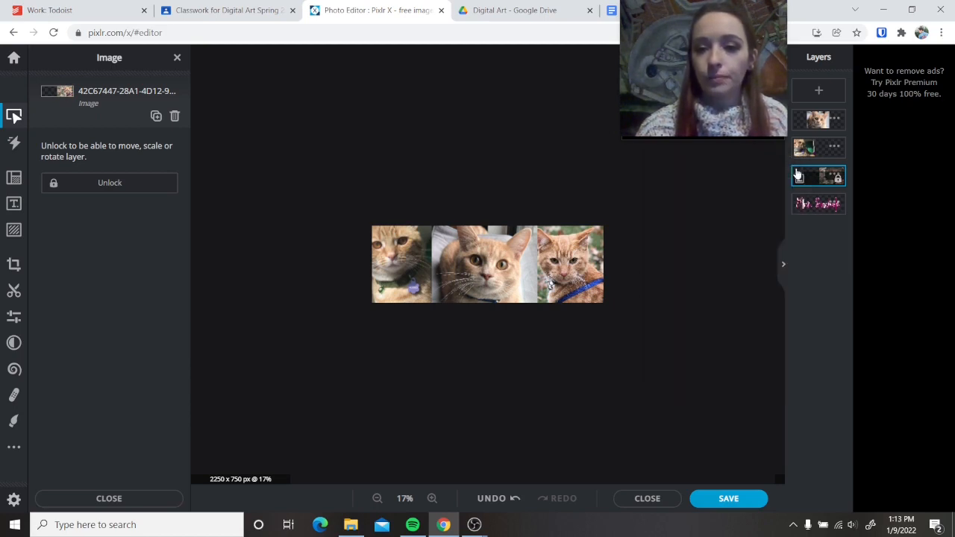
left_click(836, 179)
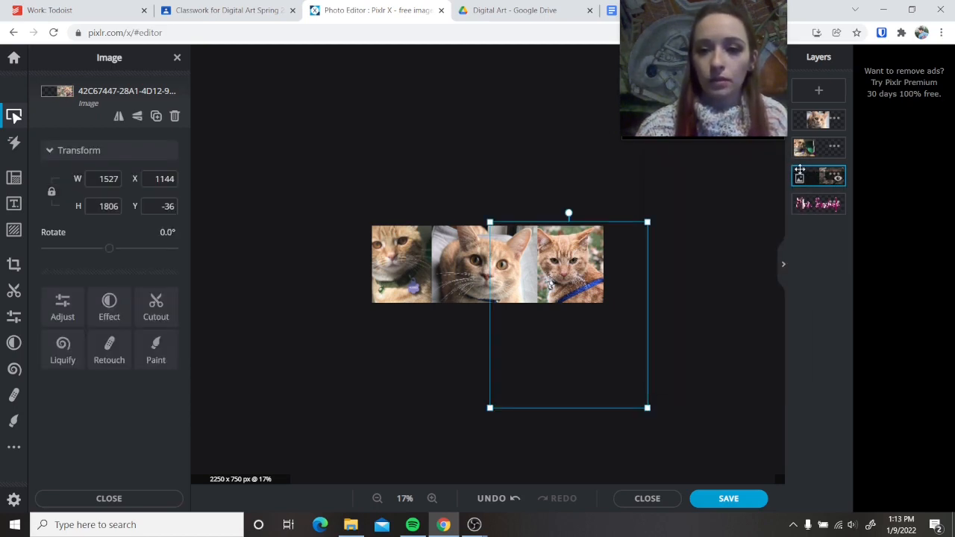
- Hide the blue-harness cat photo's layer and make it visible again
left_click(839, 180)
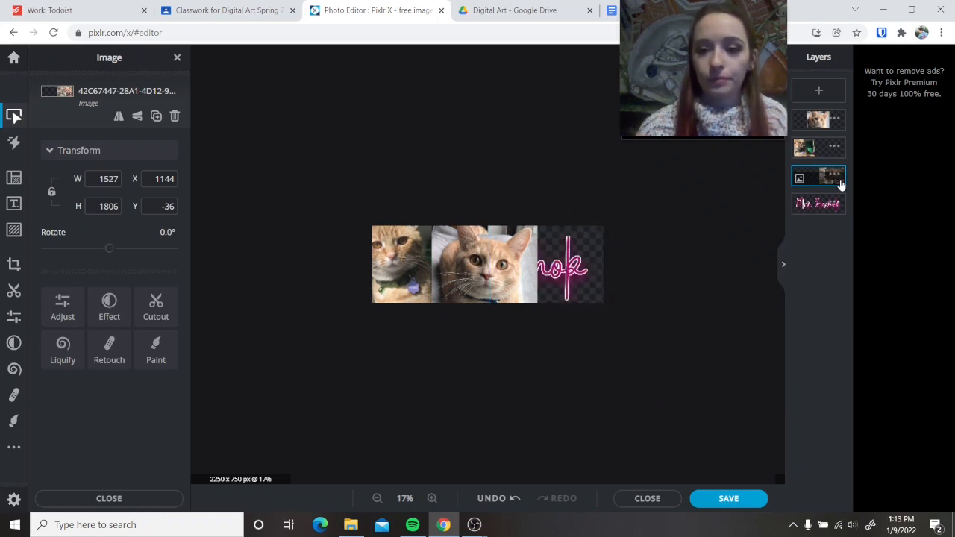
left_click(839, 181)
left_click(840, 182)
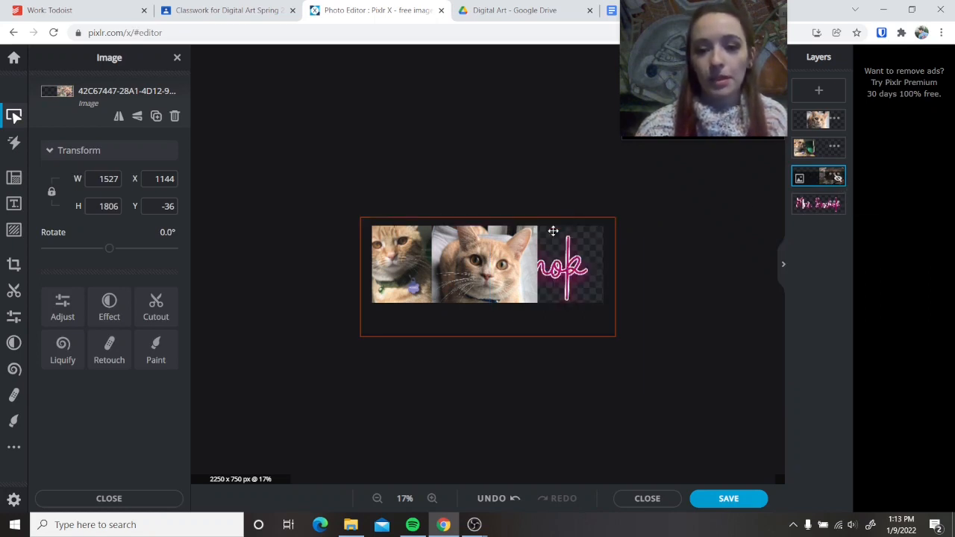
left_click(586, 185)
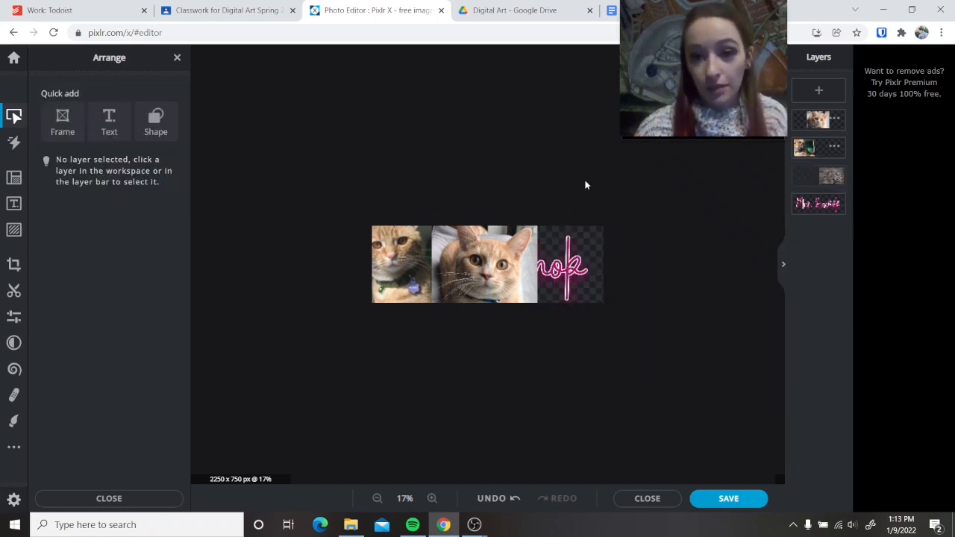
left_click(836, 179)
left_click(837, 182)
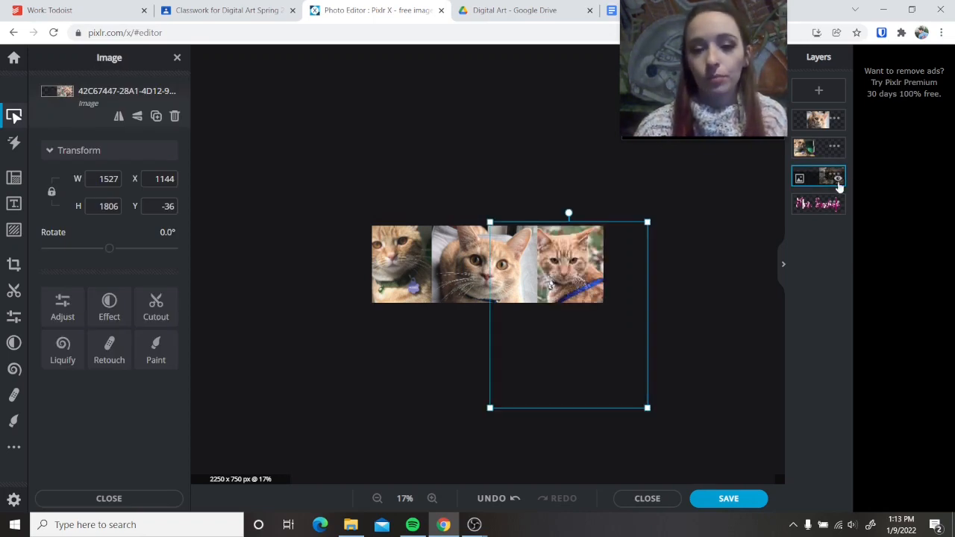
- Reposition the green-collar cat photo and the middle cat photo so all three cats' faces fit side by side on the canvas
scroll(468, 325, "up", 1)
scroll(468, 325, "up", 2)
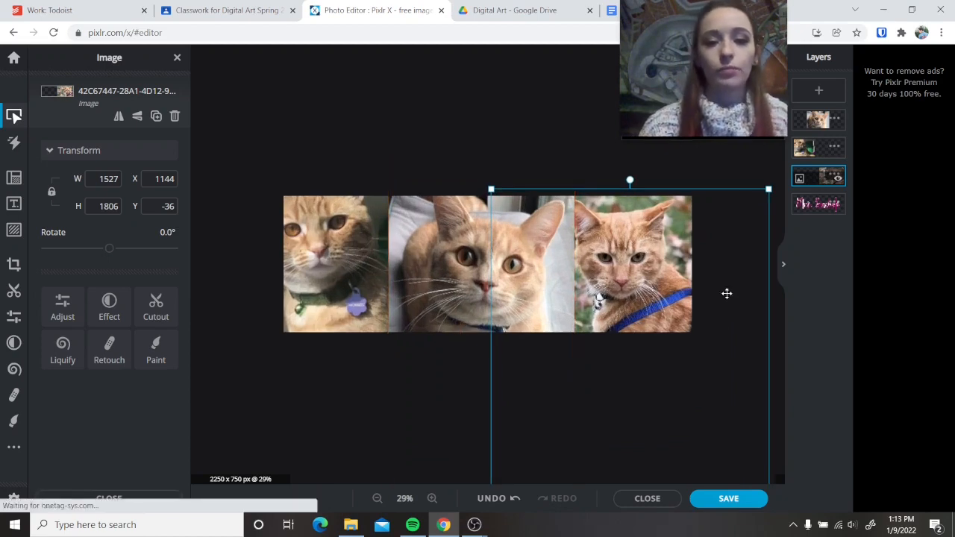
left_click_drag(676, 278, 388, 284)
left_click_drag(496, 180, 478, 194)
left_click_drag(353, 253, 366, 239)
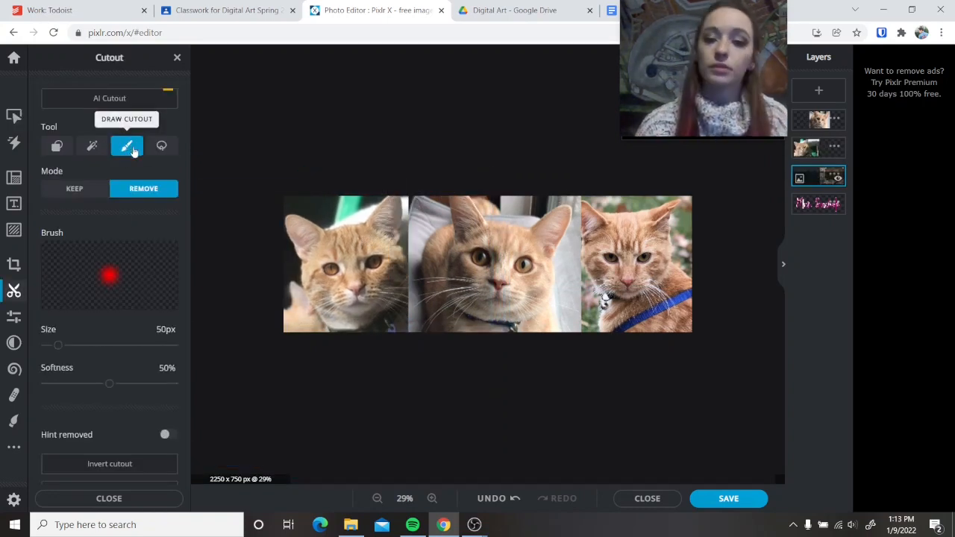
- With a 250px Draw Cutout brush in Remove mode, erase parts of the middle photo's edges, lowering softness to 23% and 0%
scroll(458, 233, "up", 3)
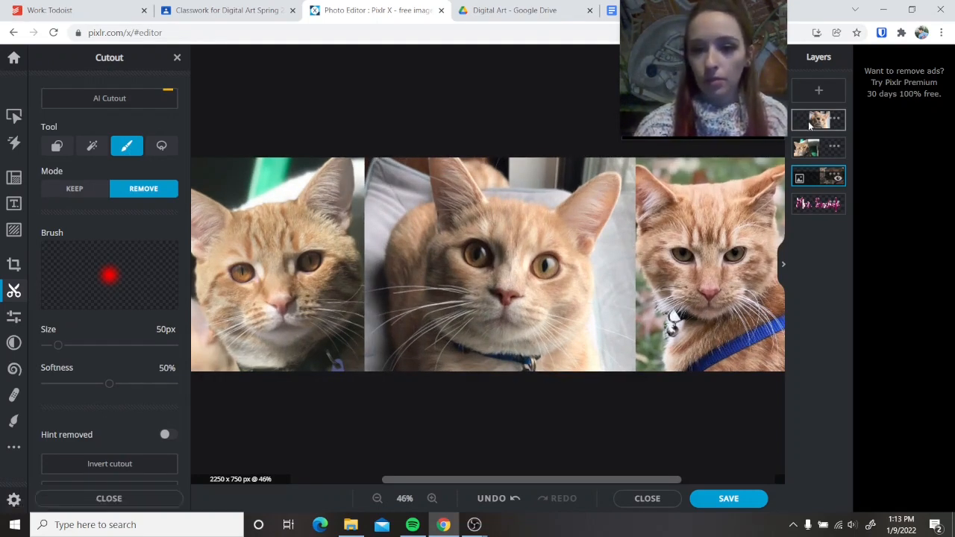
left_click_drag(818, 125, 826, 111)
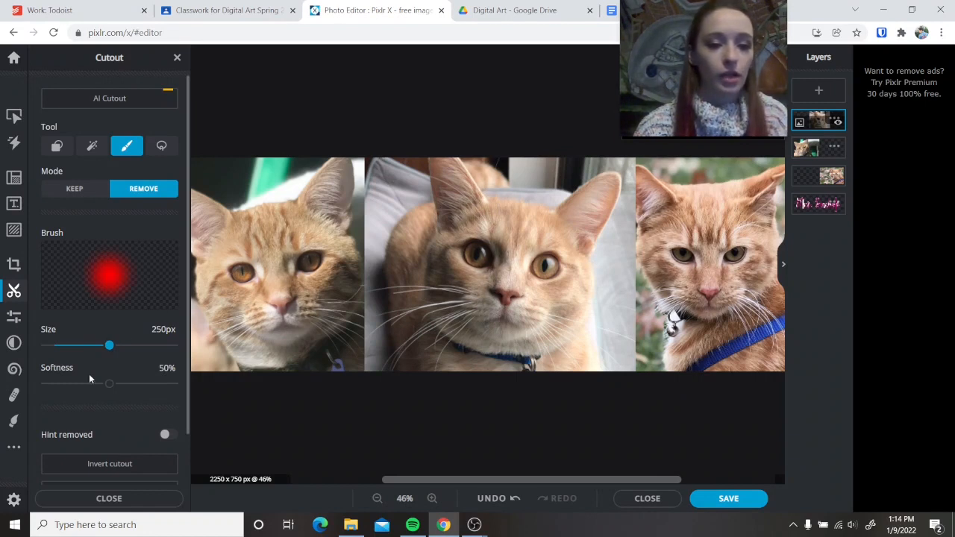
left_click_drag(118, 391, 149, 385)
mouse_move(389, 162)
left_mouse_down()
mouse_move(367, 224)
mouse_move(403, 231)
left_mouse_up()
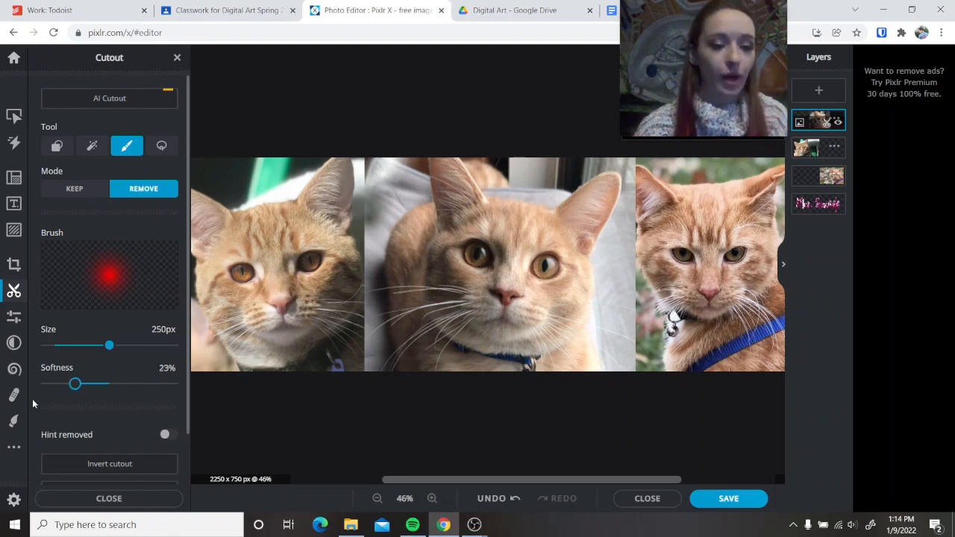
left_click_drag(75, 384, 15, 393)
left_click_drag(636, 344, 619, 341)
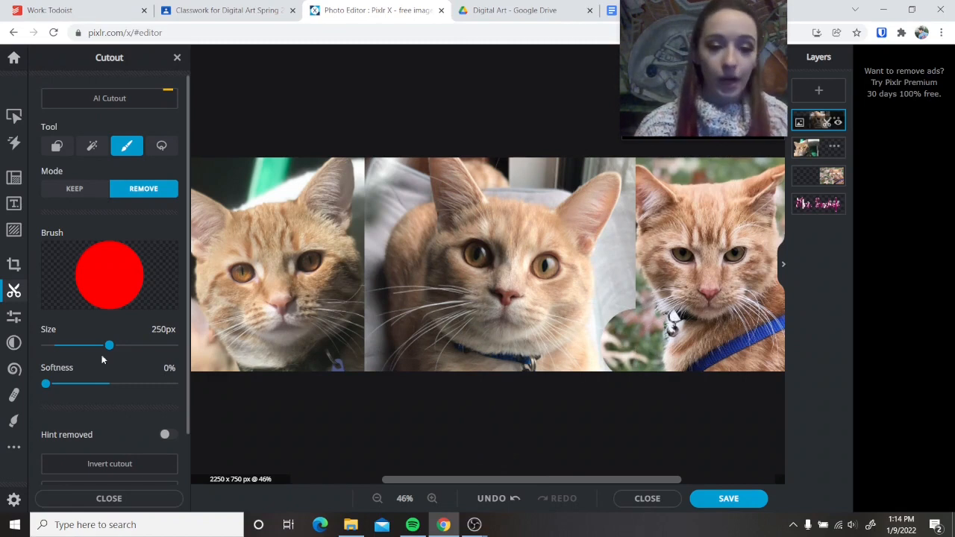
- Erase the middle photo's left and right edges with a 403px cutout brush at 62% softness to blend it into its neighbours
left_click(80, 384)
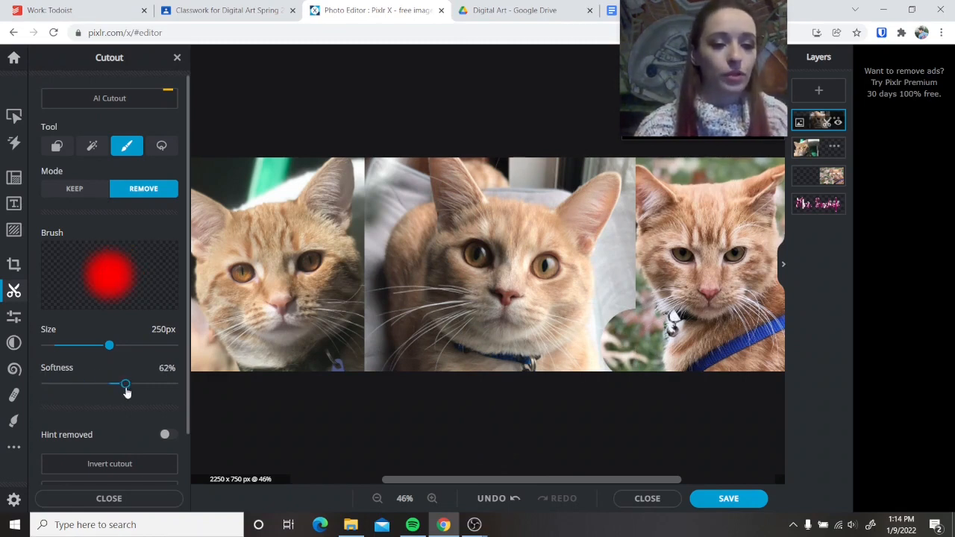
left_click(148, 345)
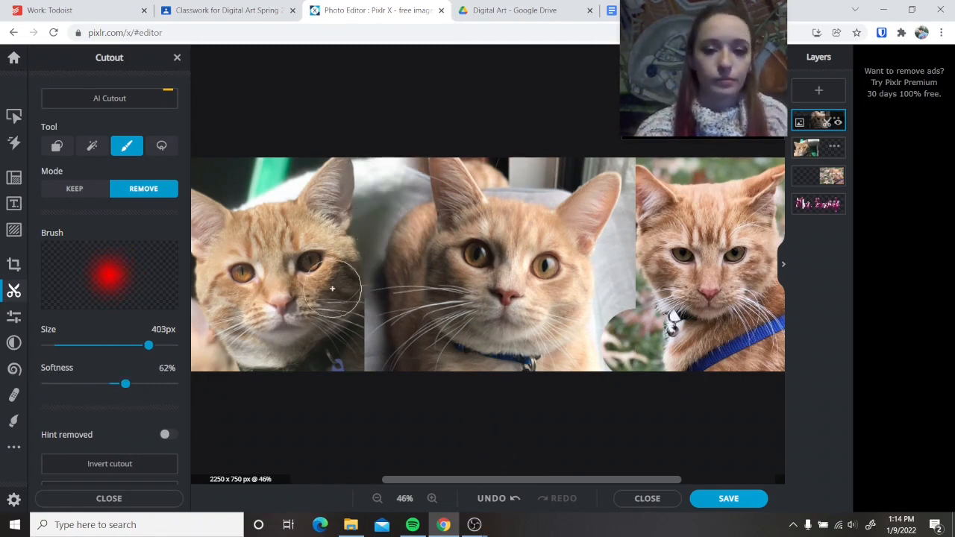
left_click_drag(365, 388, 358, 136)
mouse_move(498, 156)
left_mouse_down()
mouse_move(656, 167)
mouse_move(629, 447)
mouse_move(641, 323)
mouse_move(626, 262)
mouse_move(625, 309)
mouse_move(649, 390)
mouse_move(650, 158)
mouse_move(635, 263)
left_mouse_up()
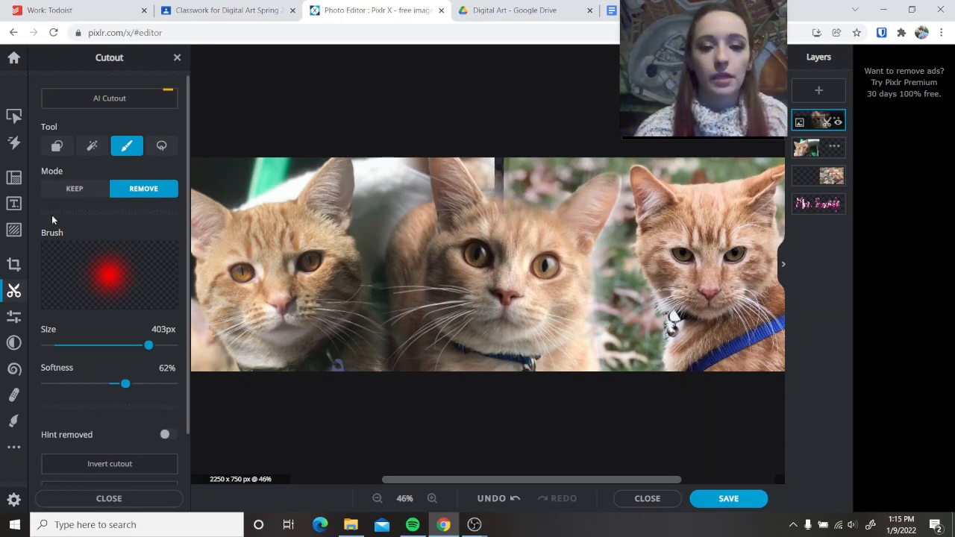
- Restore a bit of the middle photo's upper edge between the cat's ears using the cutout brush in Keep mode
left_click(71, 189)
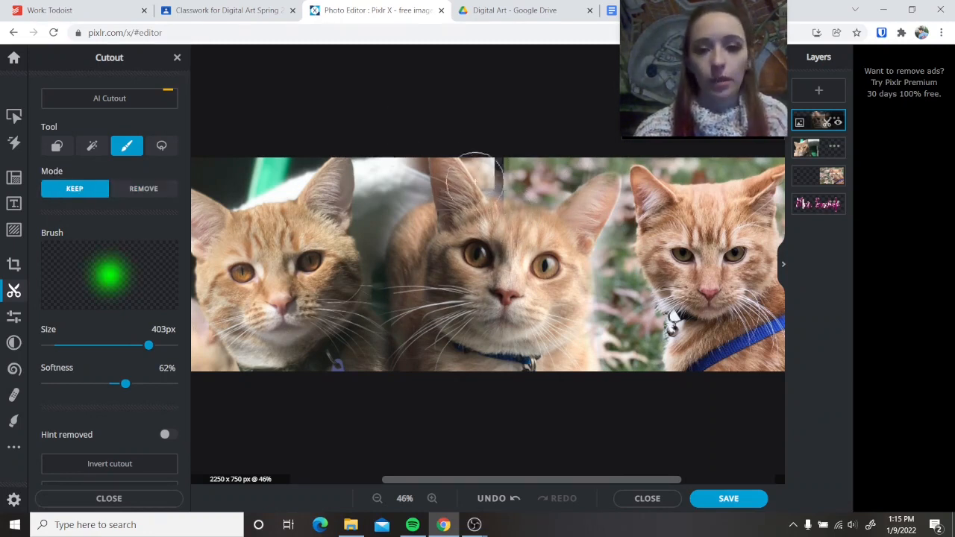
left_click_drag(490, 156, 510, 169)
scroll(492, 341, "down", 2)
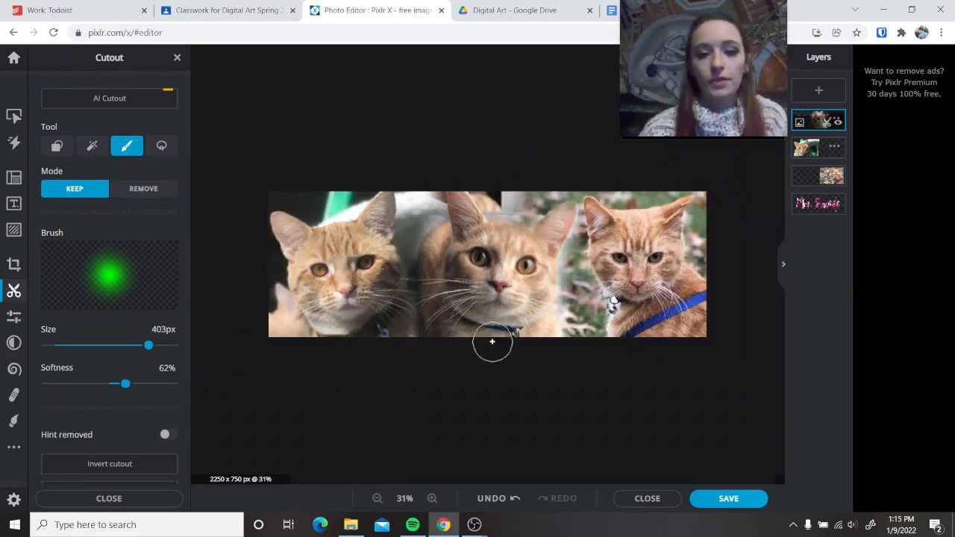
scroll(490, 341, "up", 1)
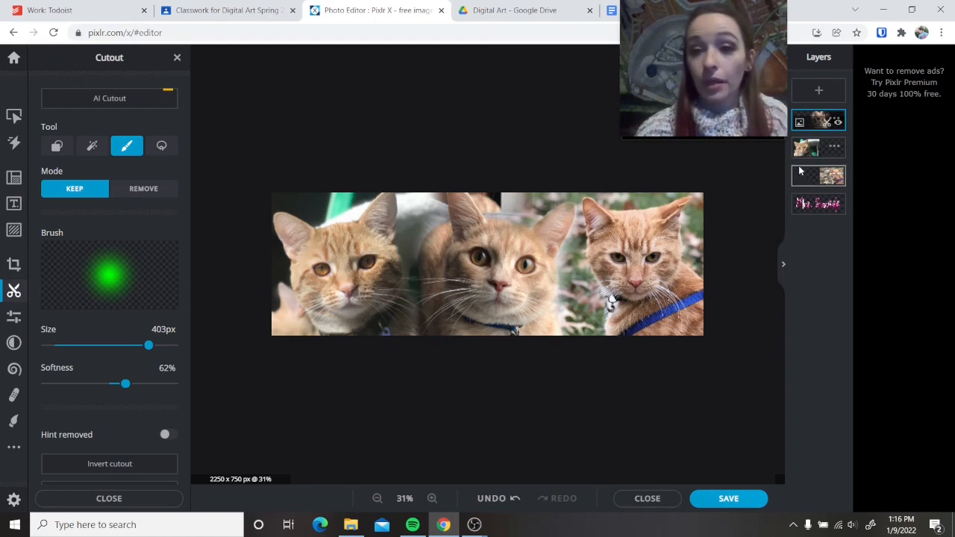
- Merge the three cat photo layers down into a single layer, leaving the name text layer separate
left_click(834, 119)
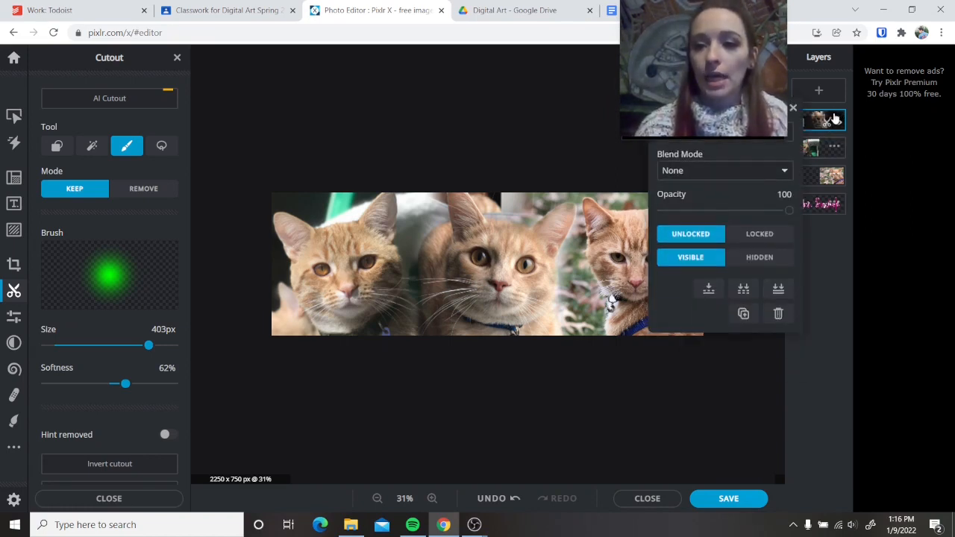
left_click(709, 290)
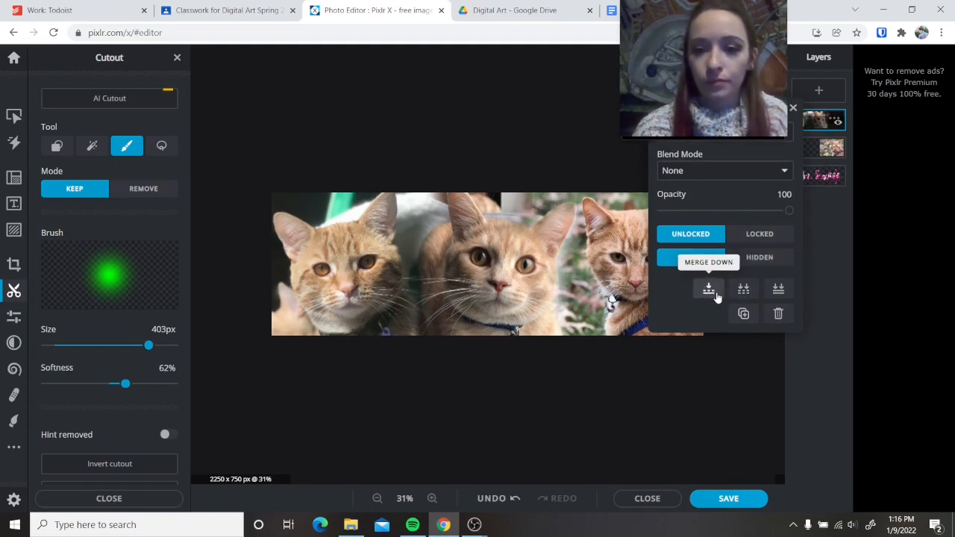
left_click(793, 109)
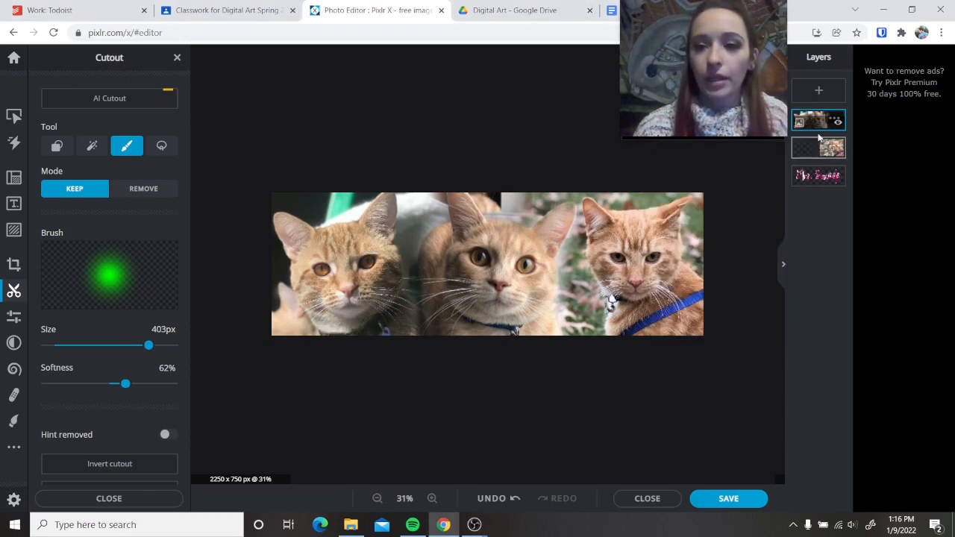
left_click(821, 120)
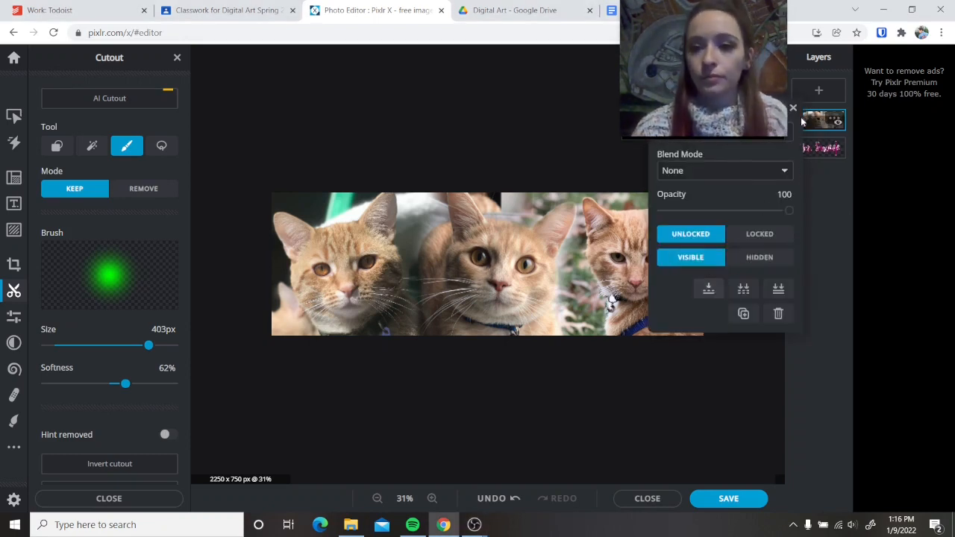
left_click(819, 127)
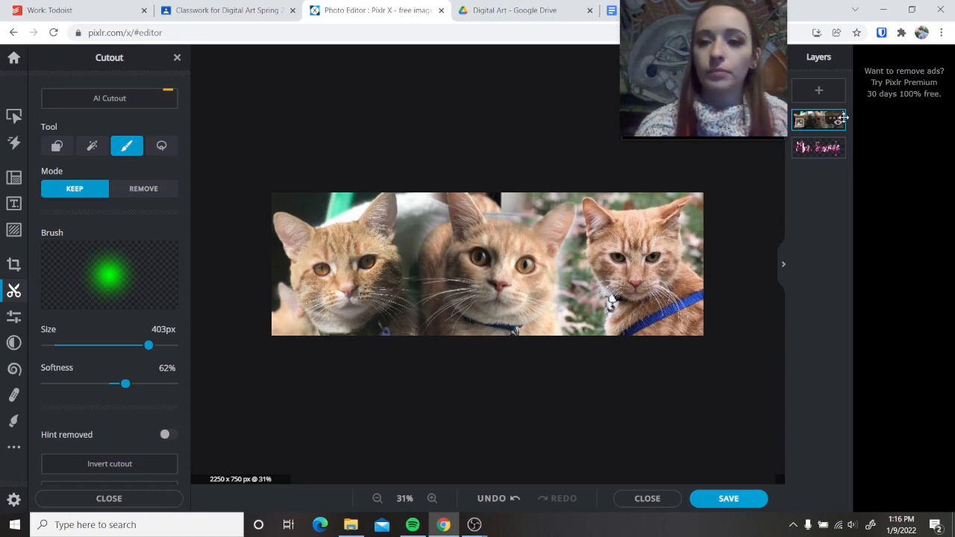
- Adjust the merged cat photo's color with vibrance 21 and tint -37
left_click(13, 326)
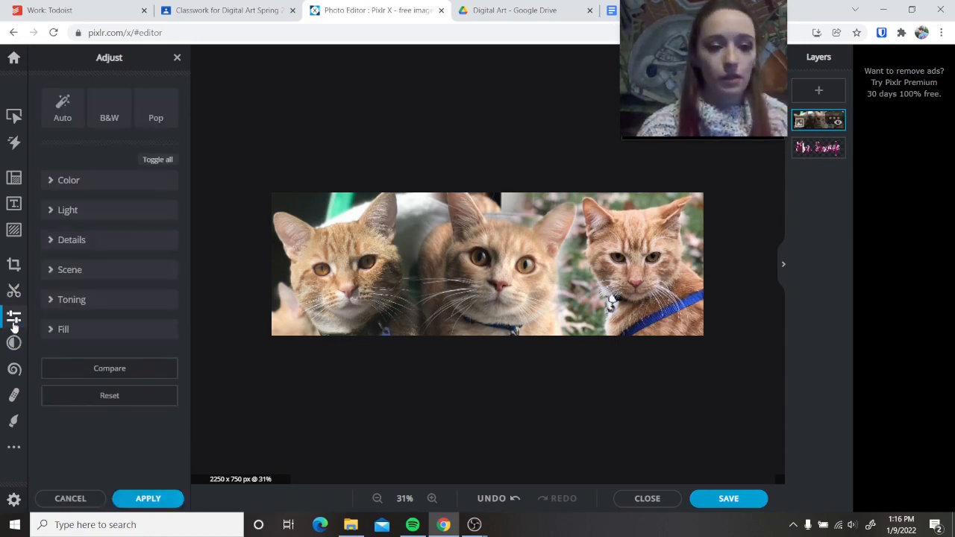
left_click(67, 180)
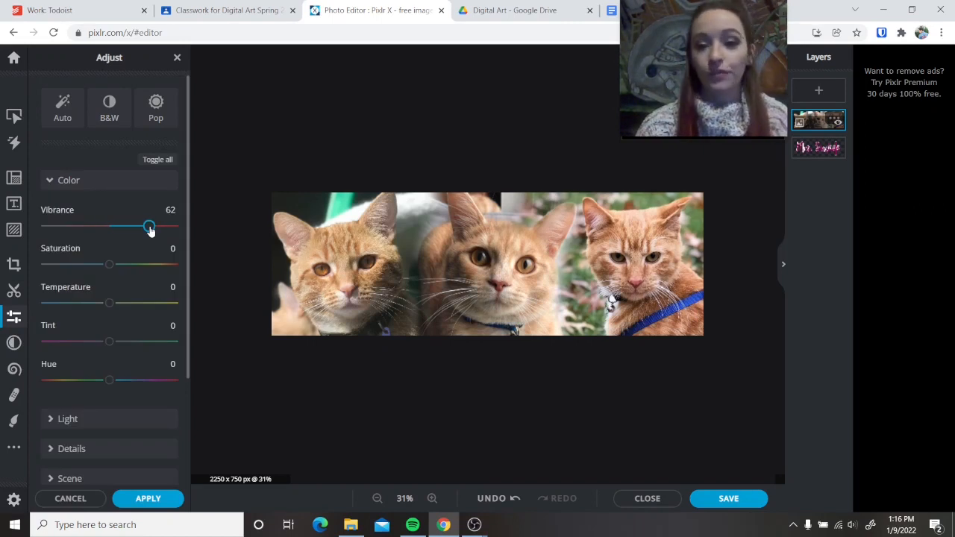
left_click_drag(150, 229, 130, 236)
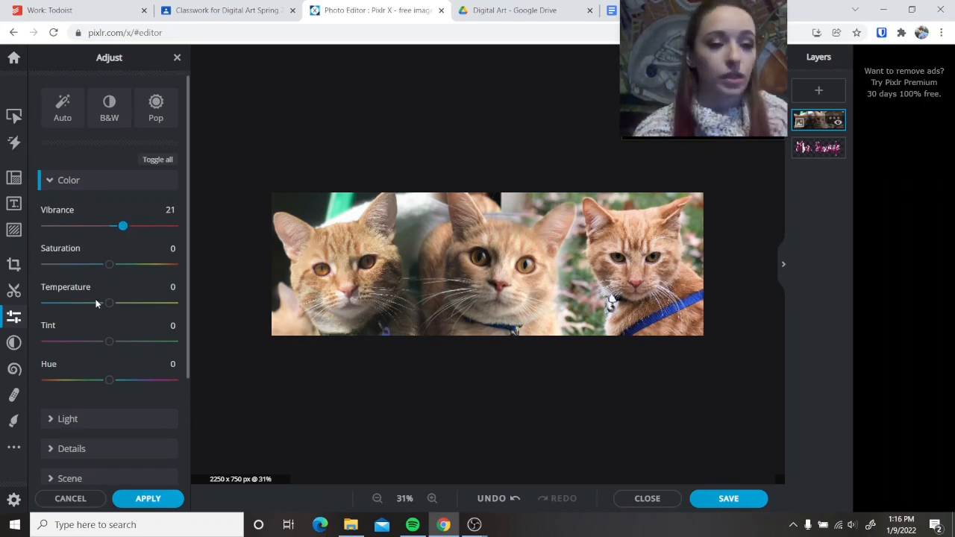
left_click_drag(109, 341, 85, 341)
- Brighten the merged cat photo slightly with a further adjustment and apply all the adjustments
left_click(84, 419)
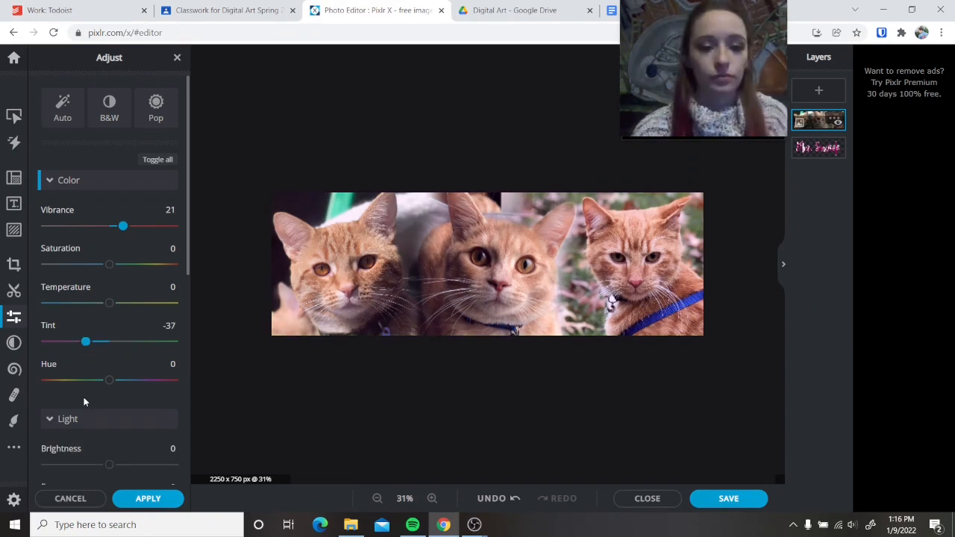
scroll(74, 336, "down", 5)
left_click(70, 305)
scroll(89, 336, "down", 3)
left_click(94, 362)
scroll(86, 328, "down", 3)
left_click_drag(46, 287, 62, 287)
scroll(79, 281, "up", 5)
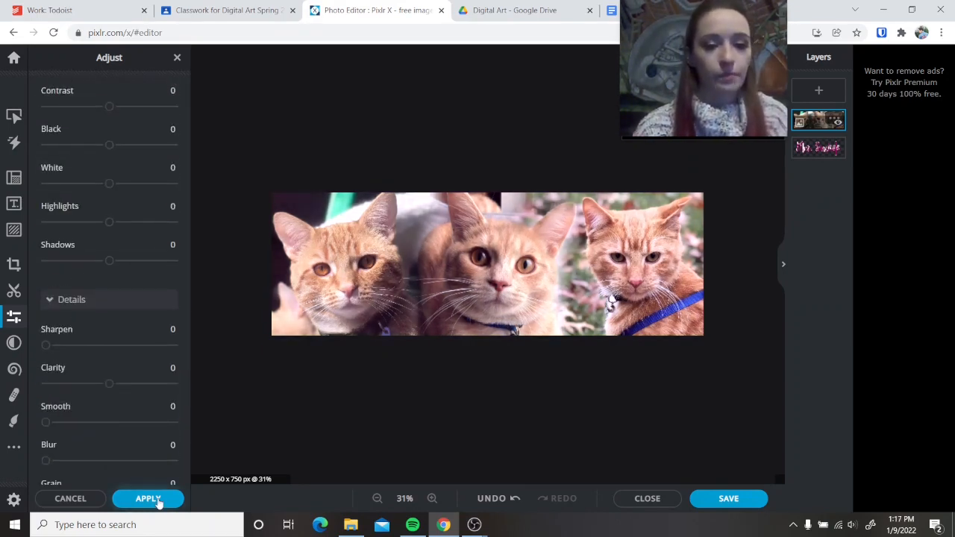
left_click(149, 499)
- Browse the effect categories and examine the Friends effects on the merged cat photo
left_click(14, 343)
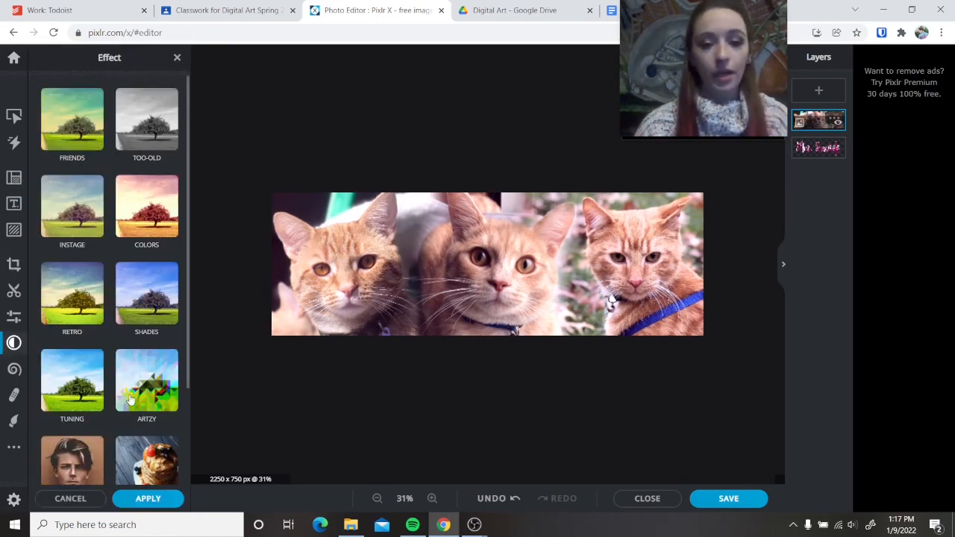
scroll(91, 274, "down", 2)
scroll(92, 274, "up", 2)
left_click(86, 142)
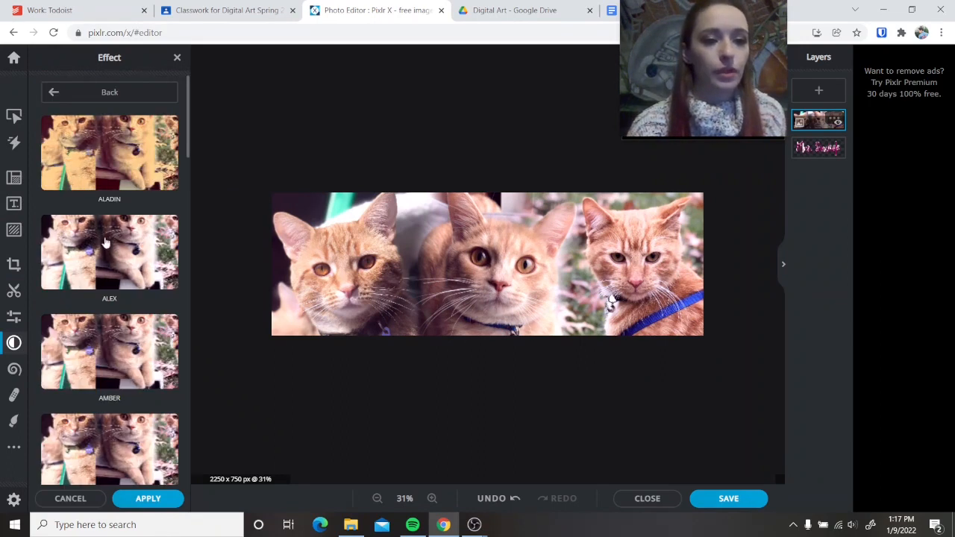
scroll(119, 359, "down", 2)
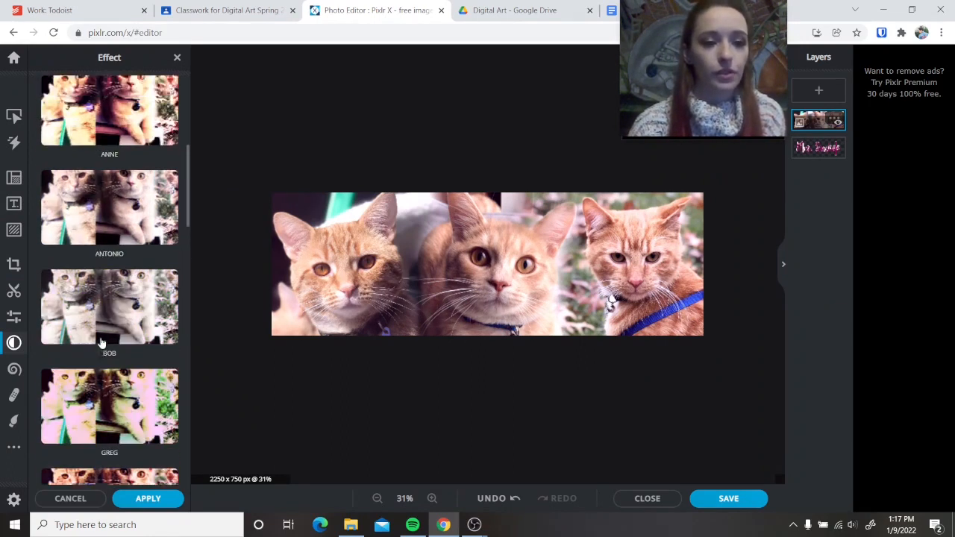
scroll(102, 343, "up", 2)
left_click(85, 94)
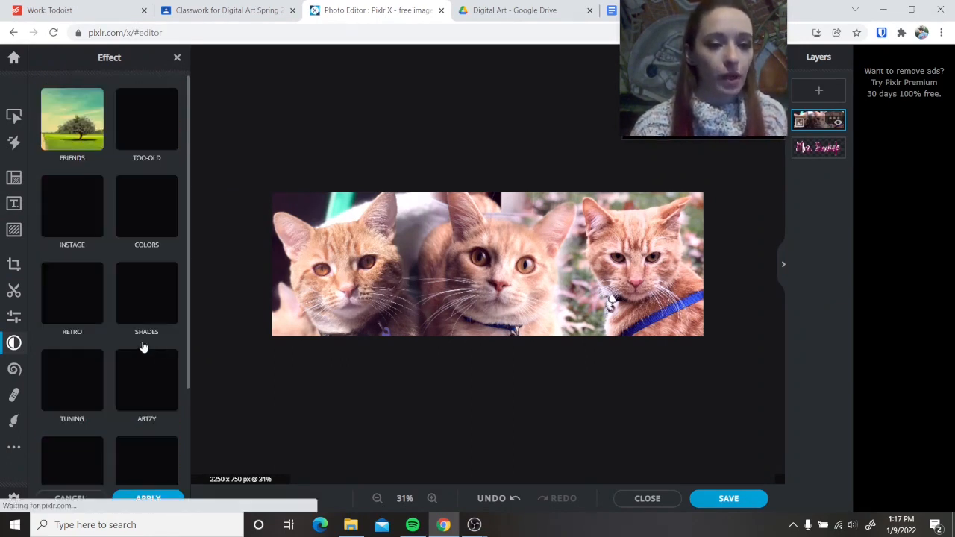
- Apply a color-fringing effect at reduced strength to the merged cat photo
left_click(138, 237)
left_click(142, 254)
left_click_drag(136, 314, 68, 317)
left_click(148, 499)
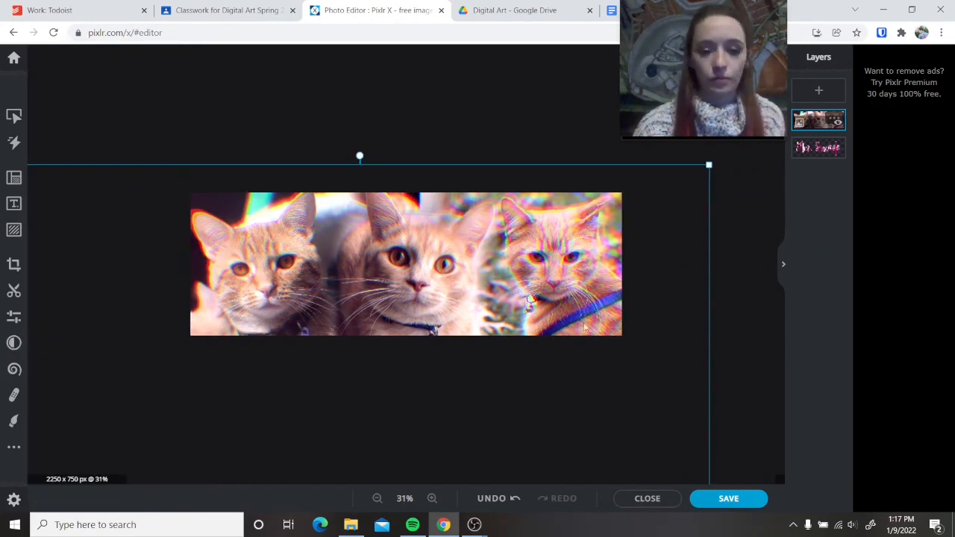
- Try smearing the first cat's eyes towards the middle cat using Liquify Push at 184px size and 79% strength
scroll(377, 282, "up", 2)
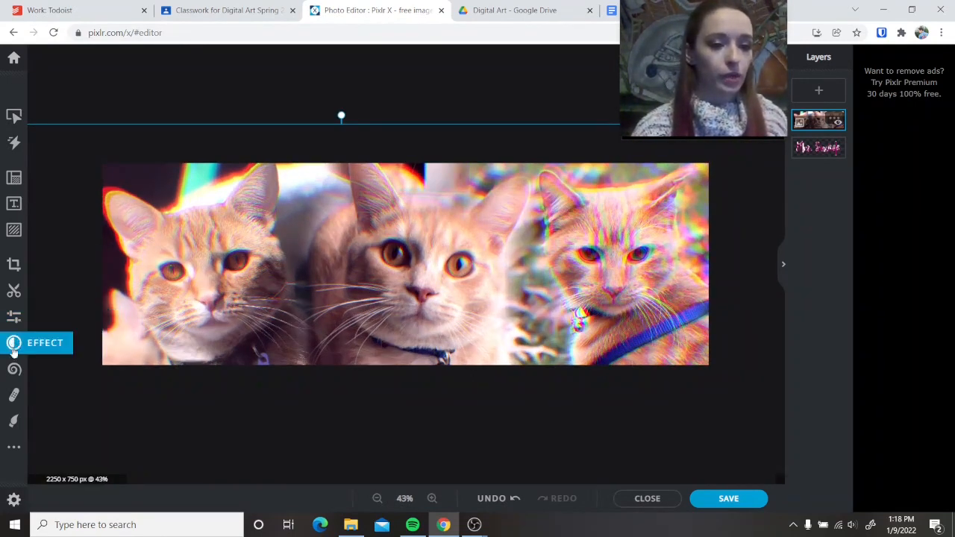
left_click(13, 371)
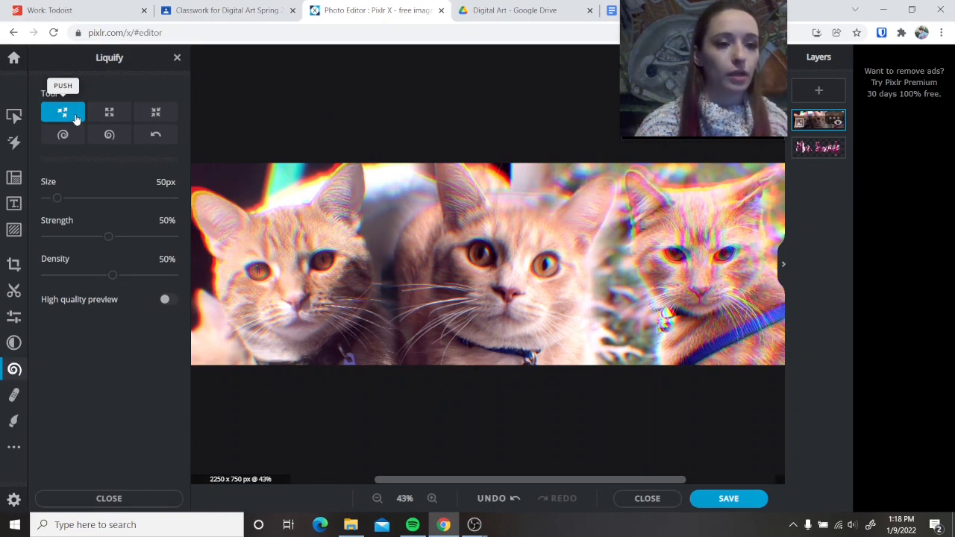
left_click_drag(55, 197, 91, 197)
left_click_drag(261, 275, 484, 260)
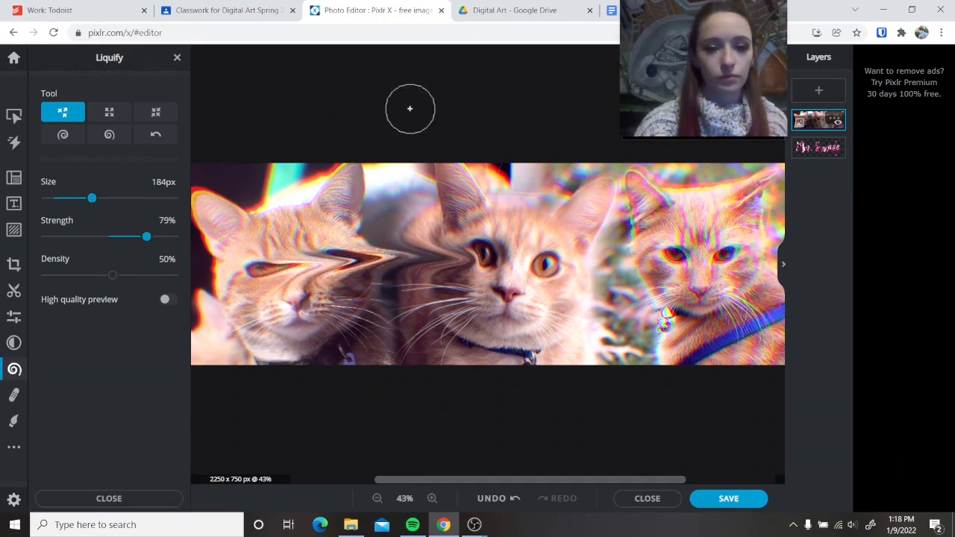
- Try enlarging the middle cat's eye and swirling its ear to the right with Liquify, and undo all the Liquify distortions
left_click(109, 112)
left_click(545, 264)
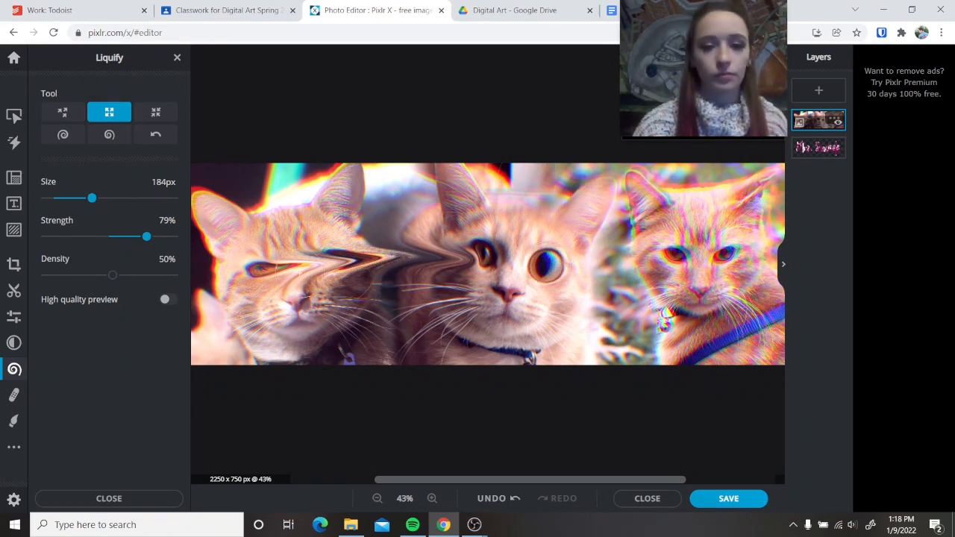
left_click(63, 135)
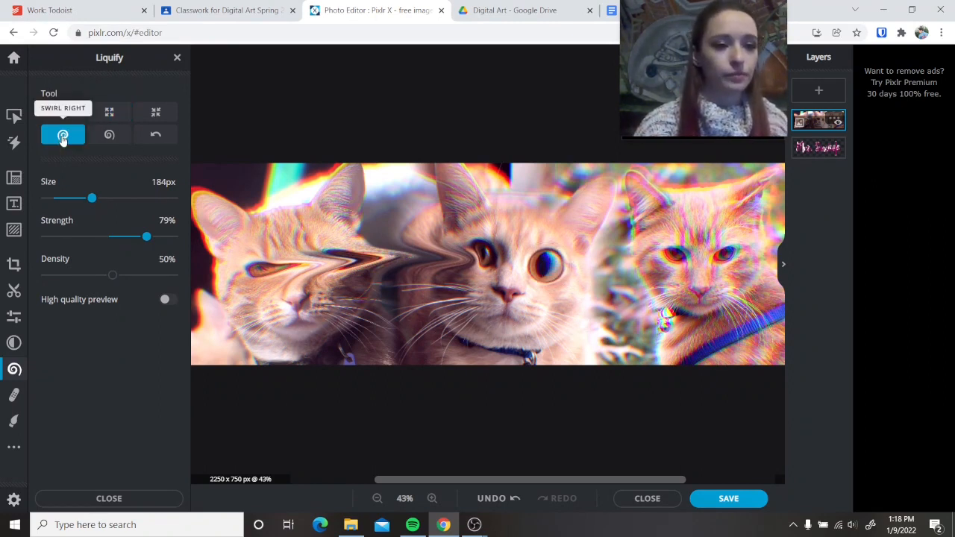
left_click(596, 213)
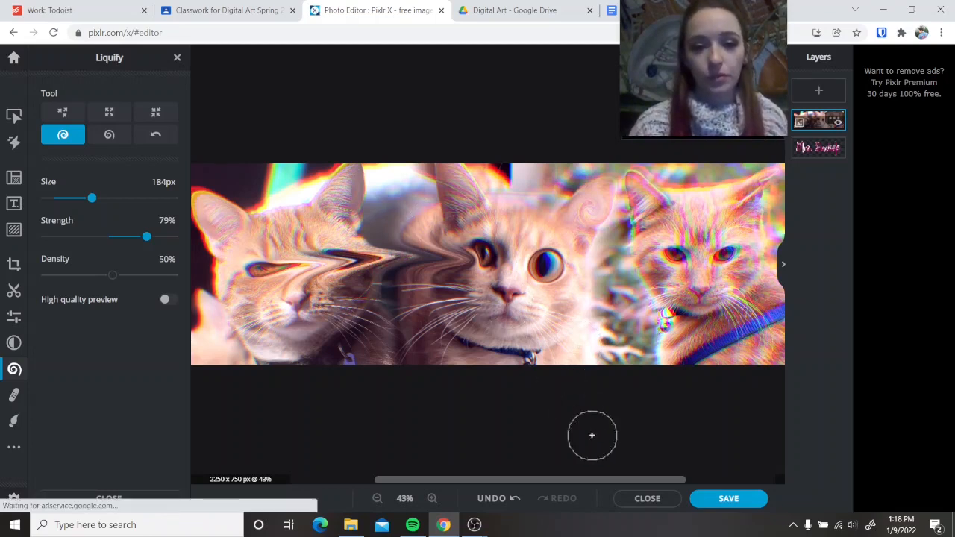
left_click(498, 498)
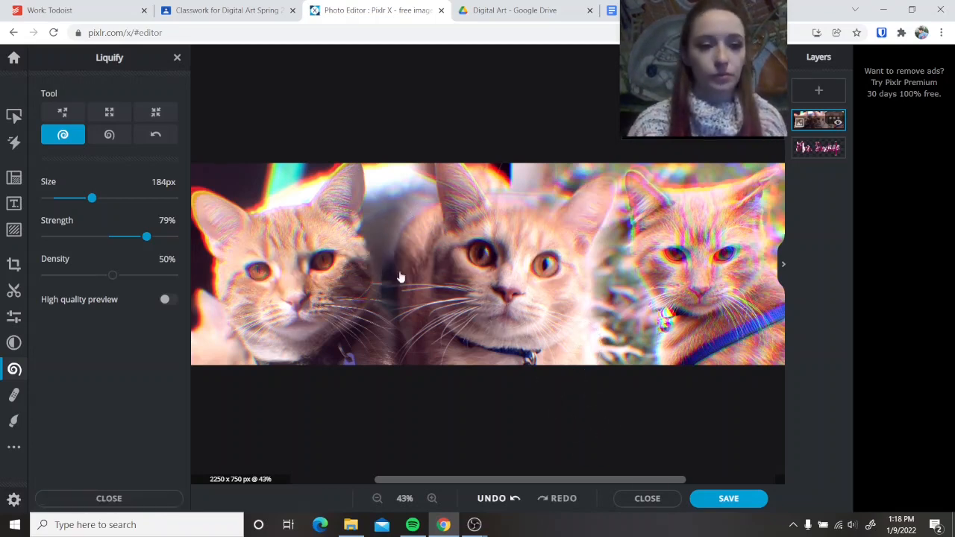
- Try cloning the first cat's eye onto the middle cat's forehead with a 150px Retouch clone stamp, and undo it
left_click(14, 398)
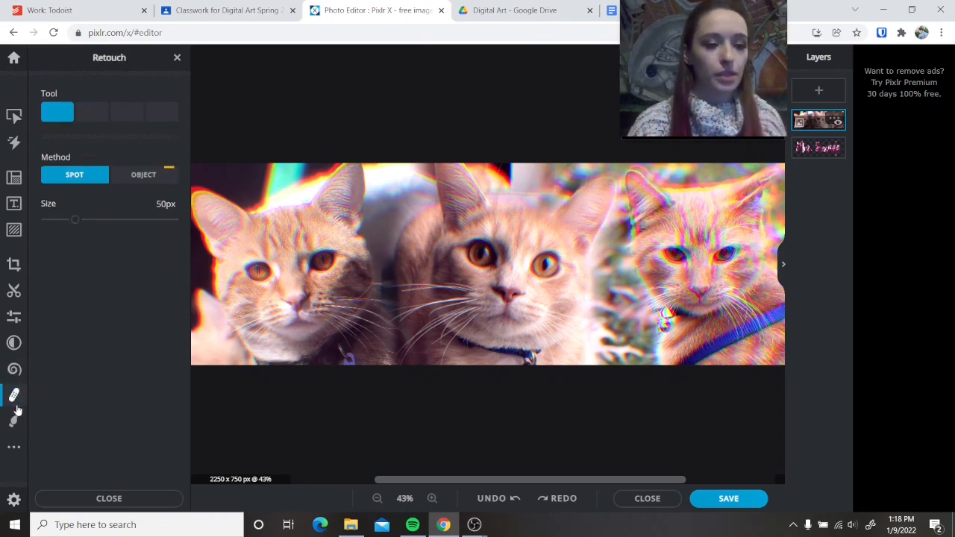
left_click(92, 113)
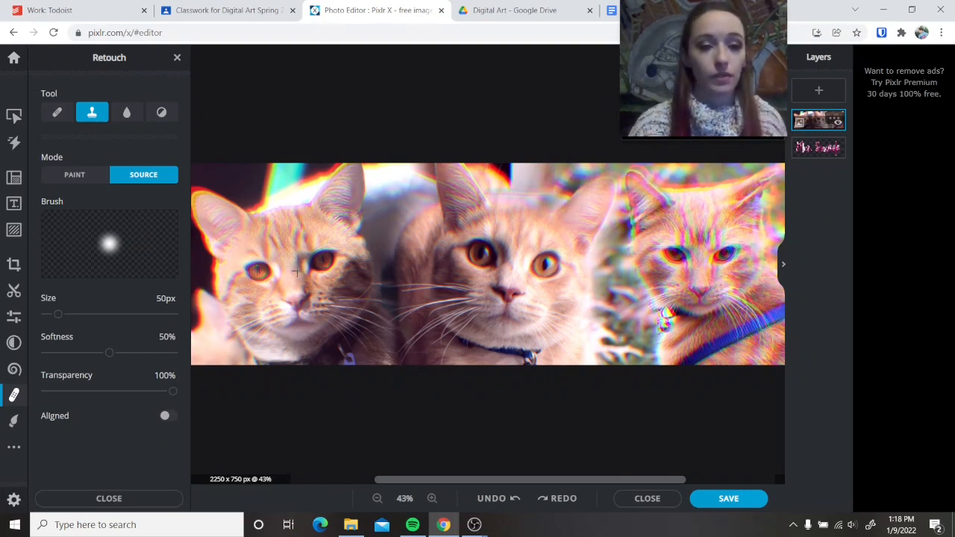
left_click(320, 261)
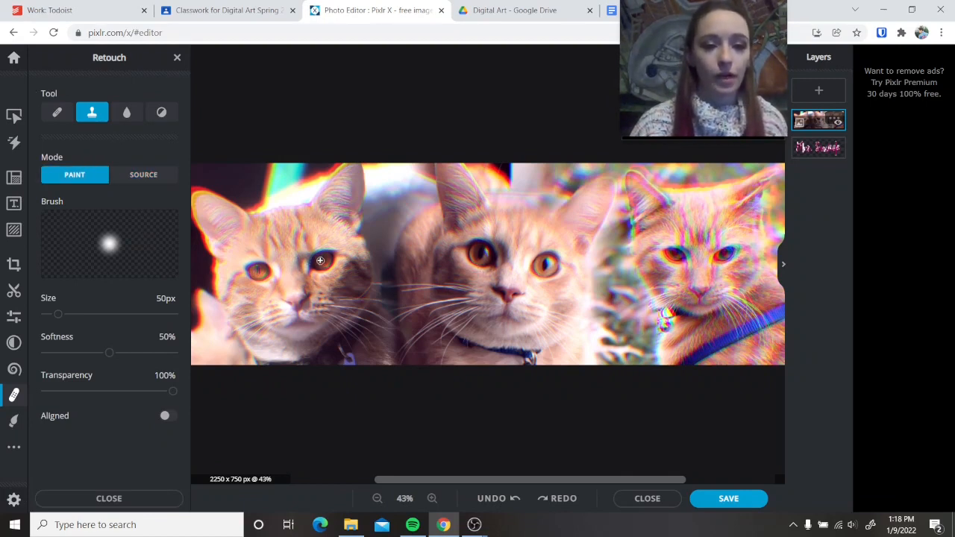
left_click_drag(57, 314, 84, 314)
mouse_move(517, 204)
left_mouse_down()
mouse_move(517, 193)
mouse_move(505, 214)
mouse_move(493, 208)
left_mouse_up()
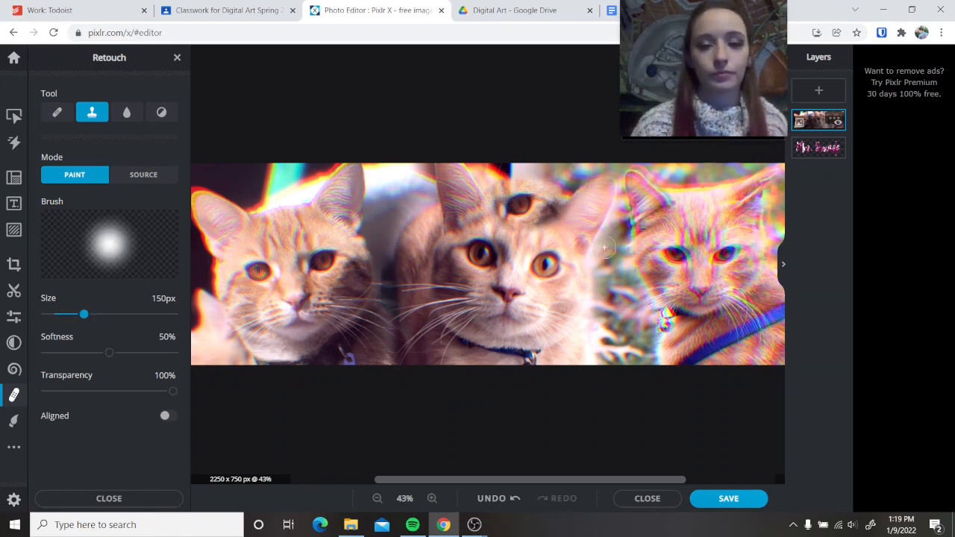
key("ctrl+z")
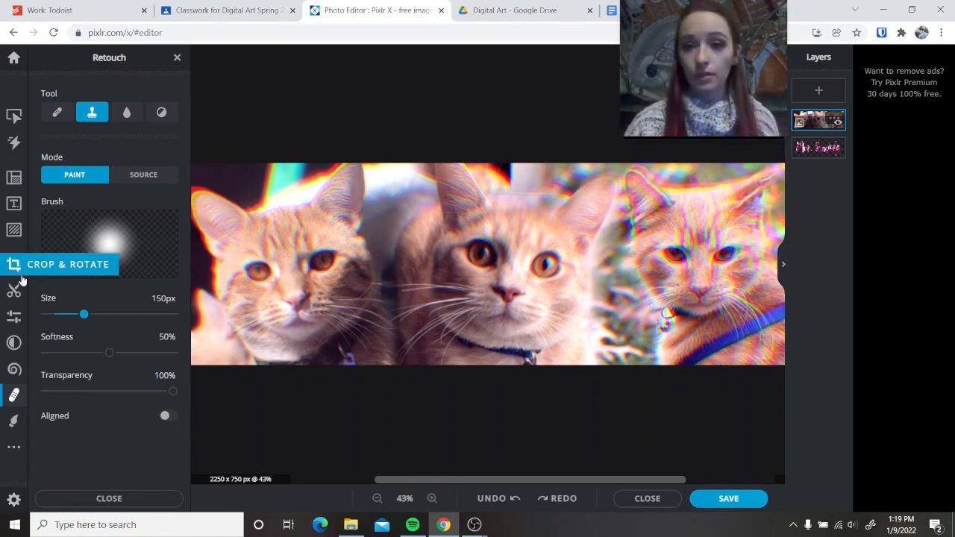
- Add the pale blue starry overlay from the element library and position it over the first cat, flush with the canvas's left edge
left_click(14, 231)
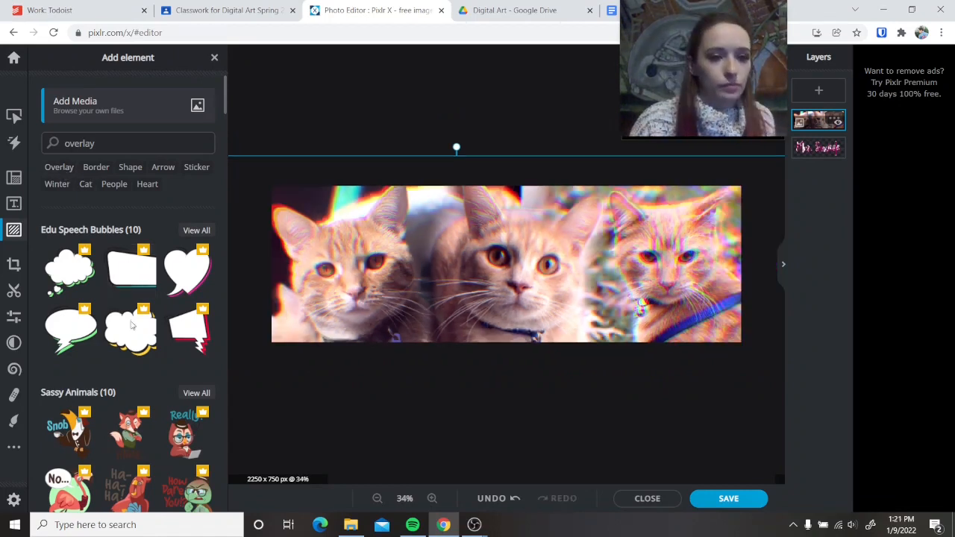
scroll(117, 299, "down", 10)
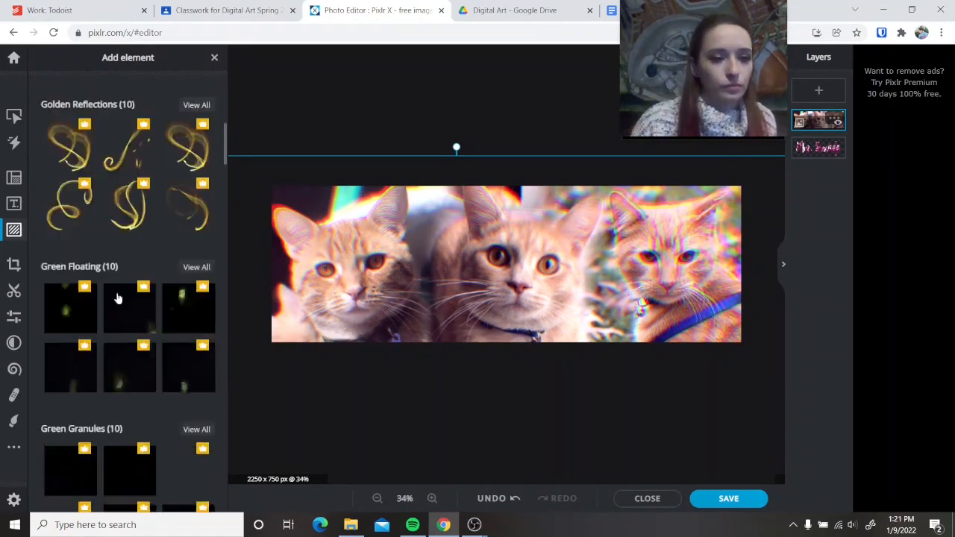
scroll(119, 300, "down", 20)
scroll(142, 247, "up", 2)
left_click(196, 271)
left_click(99, 367)
left_click_drag(475, 258, 348, 247)
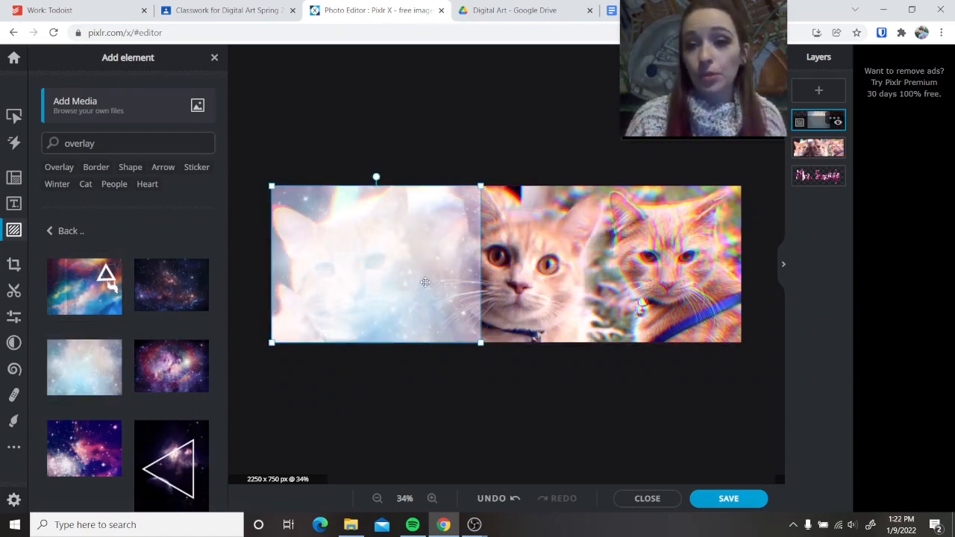
- Set the starry overlay layer's opacity to 54
left_click(839, 120)
left_click_drag(790, 212, 733, 228)
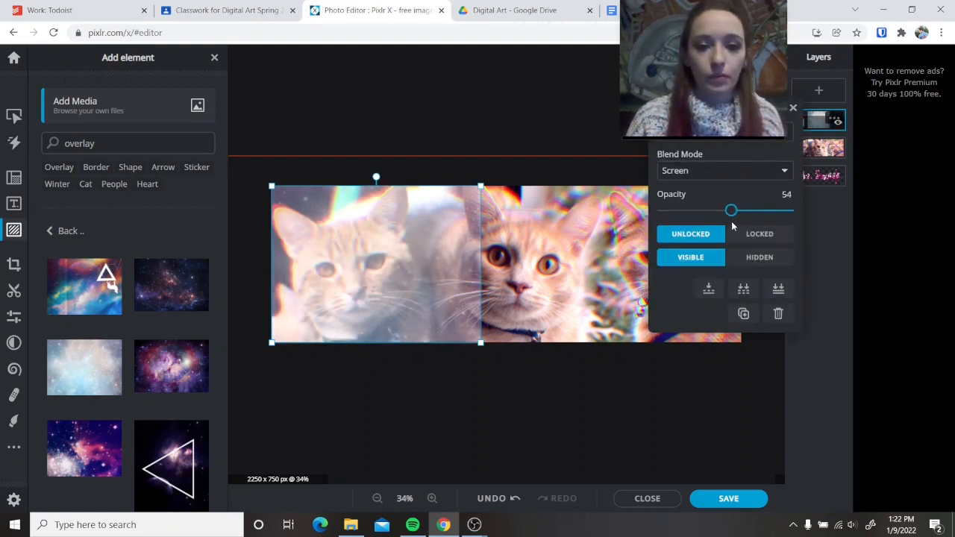
left_click(793, 109)
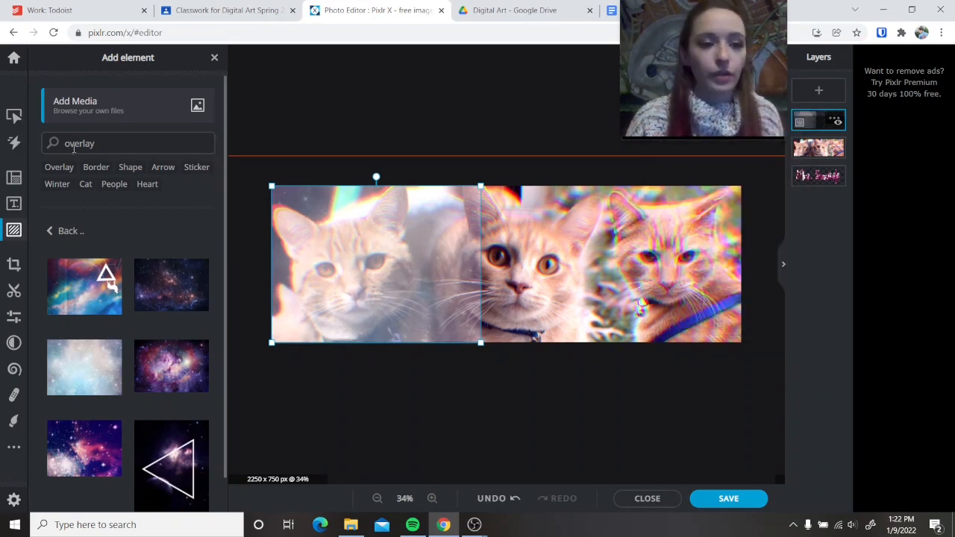
- Unlock the starry overlay's proportions and stretch it over the whole name tag canvas
left_click(13, 116)
left_click(53, 151)
left_click(53, 151)
left_click(52, 193)
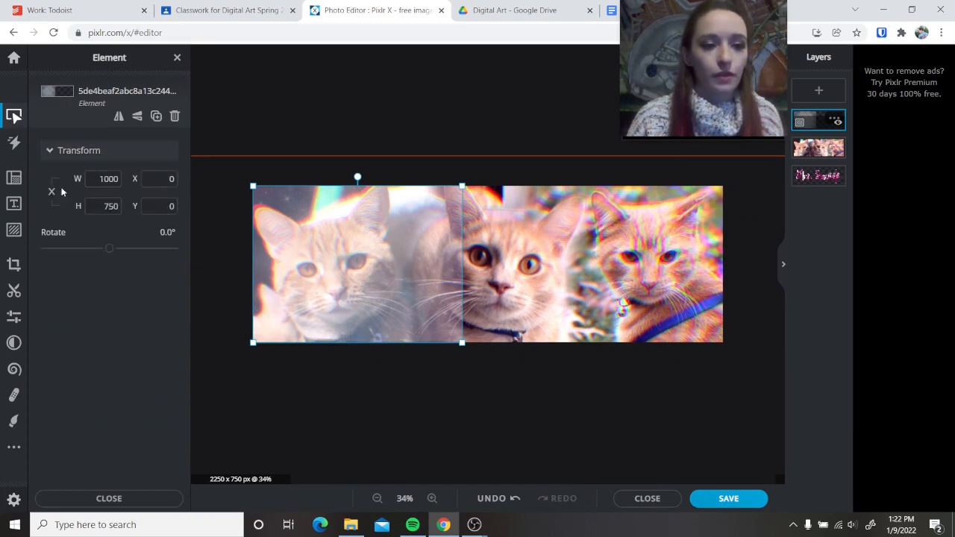
left_click_drag(462, 342, 517, 275)
left_click(51, 192)
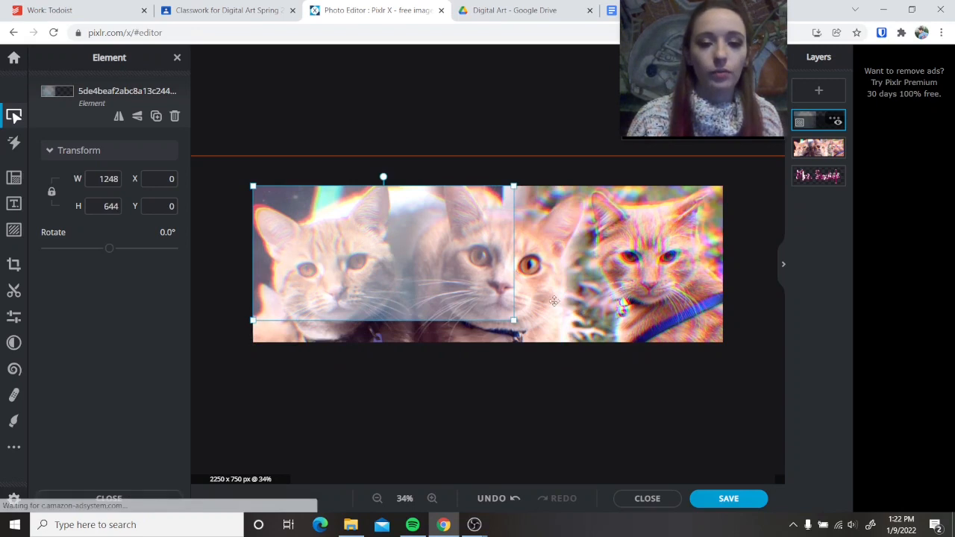
left_click(53, 191)
left_click_drag(514, 321, 721, 419)
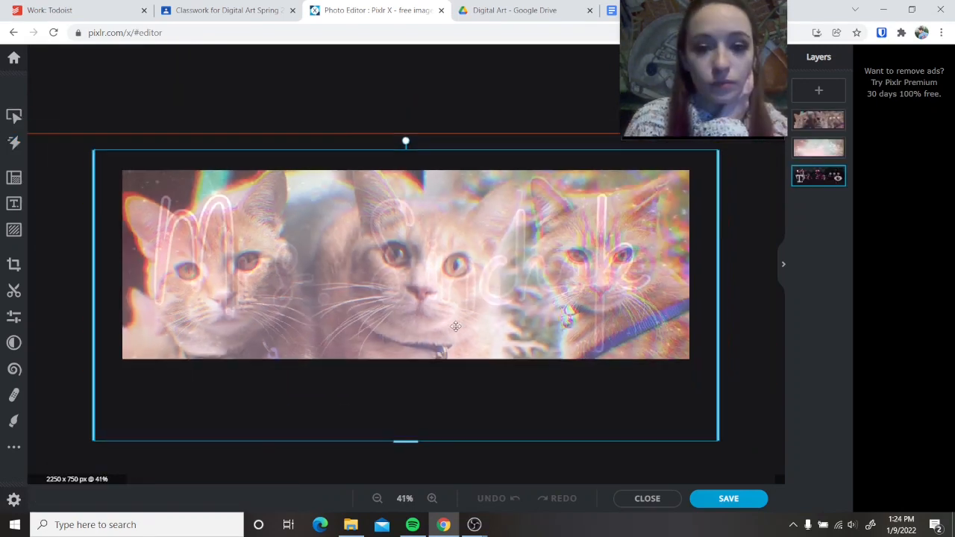
- Lower the opacity of the merged cat photo layer so the layers beneath show through more
left_click(837, 119)
left_click(836, 118)
left_click(726, 213)
left_click(793, 107)
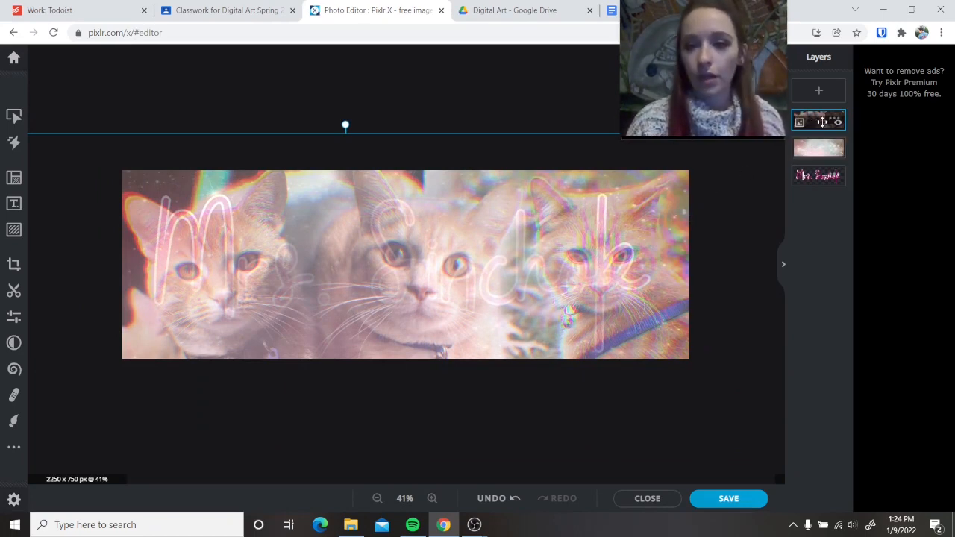
- Add an ornate white border element and resize it to about 2341 by 808 px so it frames the canvas
left_click(14, 231)
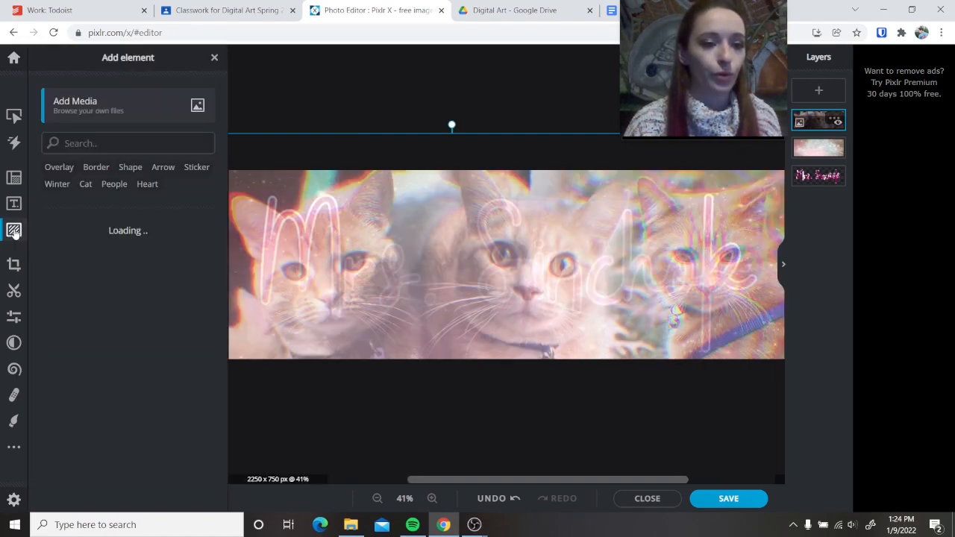
left_click(94, 168)
scroll(141, 328, "down", 5)
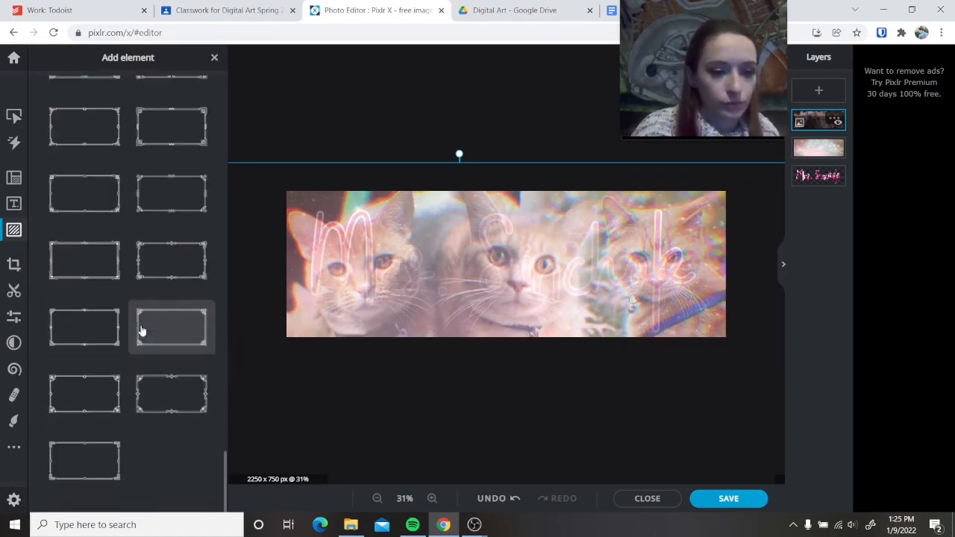
left_click(140, 326)
left_click_drag(262, 391, 261, 344)
left_click_drag(735, 127, 661, 202)
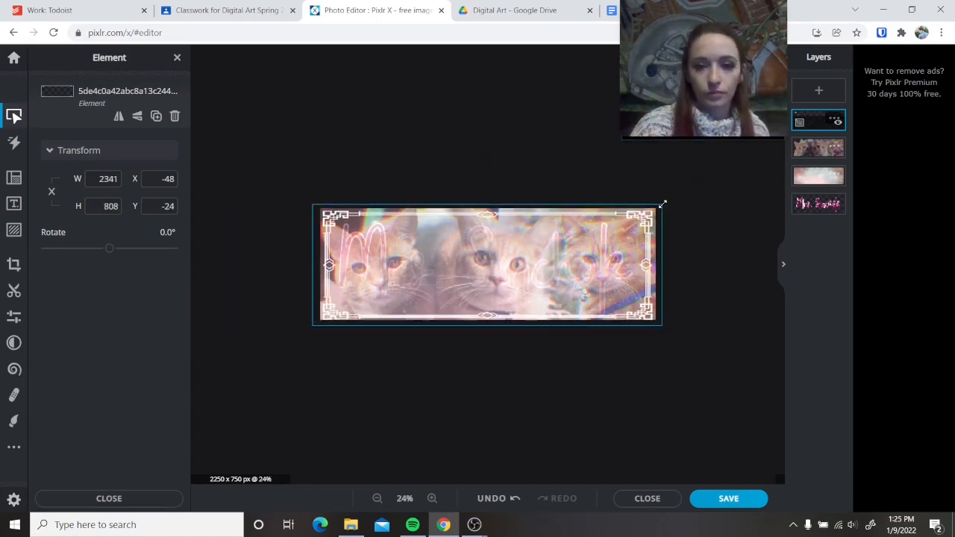
left_click(668, 338)
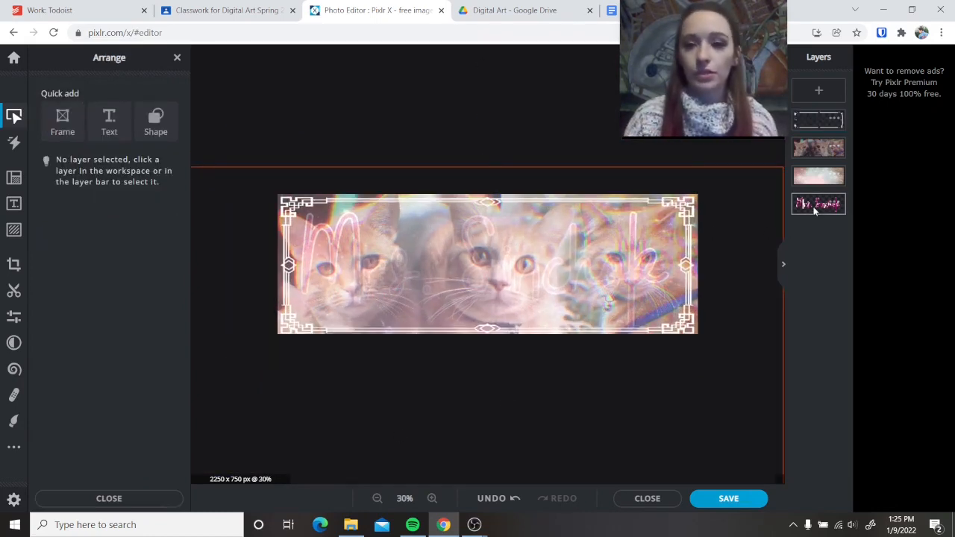
- Move the name text layer above all other layers and shift the text slightly upwards inside the border
left_click_drag(814, 209, 827, 121)
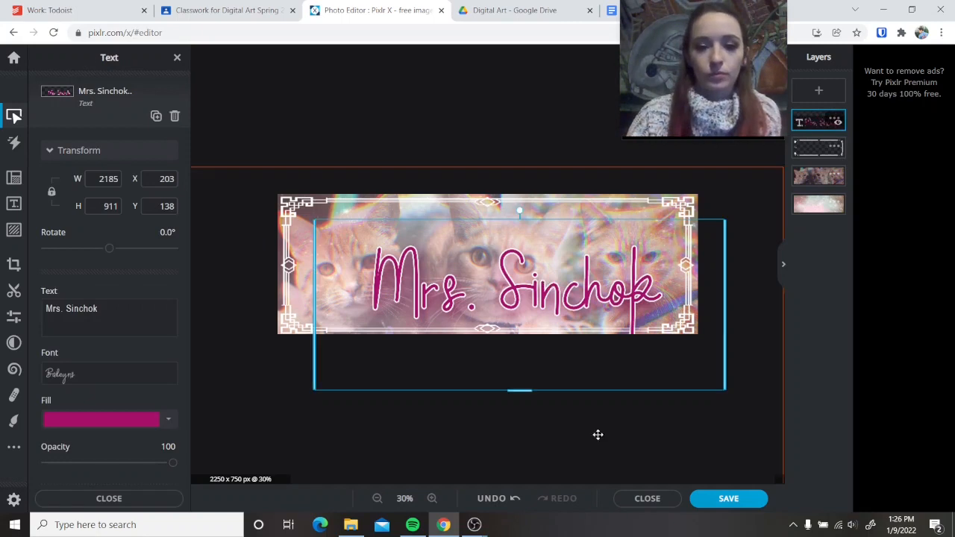
left_click(598, 435)
left_click_drag(559, 308, 559, 302)
left_click(525, 187)
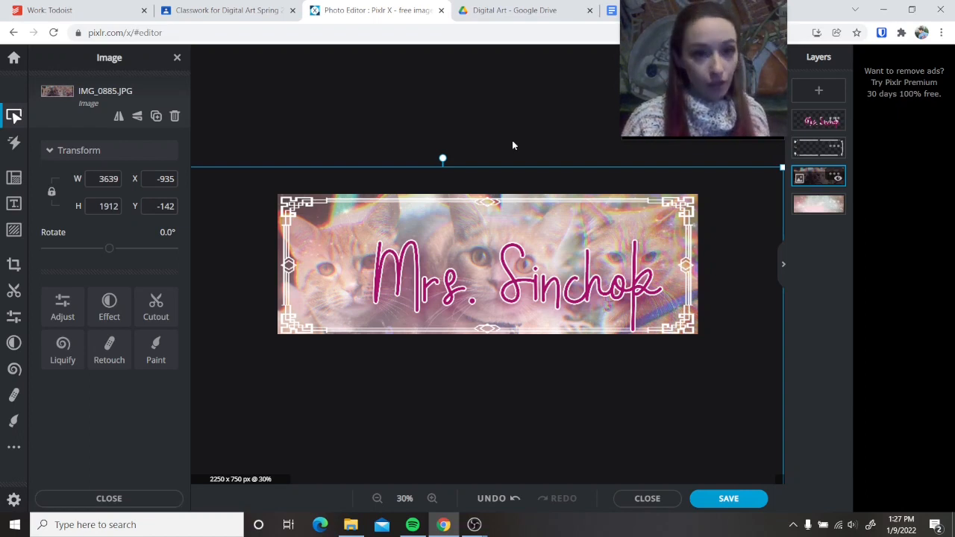
- Open the Digital Name tags Rubric from the Google Classroom assignment, examine its grading criteria, and return to Pixlr X
left_click(224, 9)
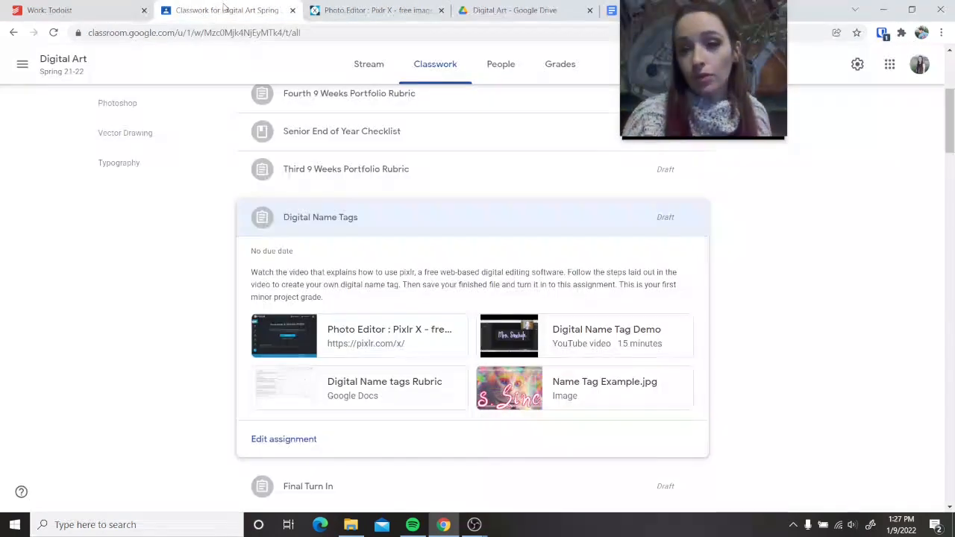
left_click(360, 394)
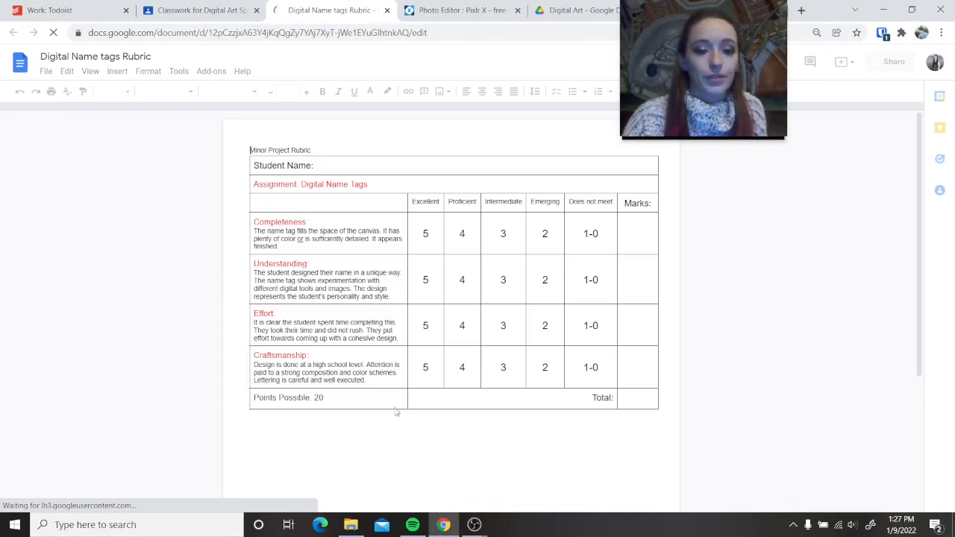
left_click(452, 10)
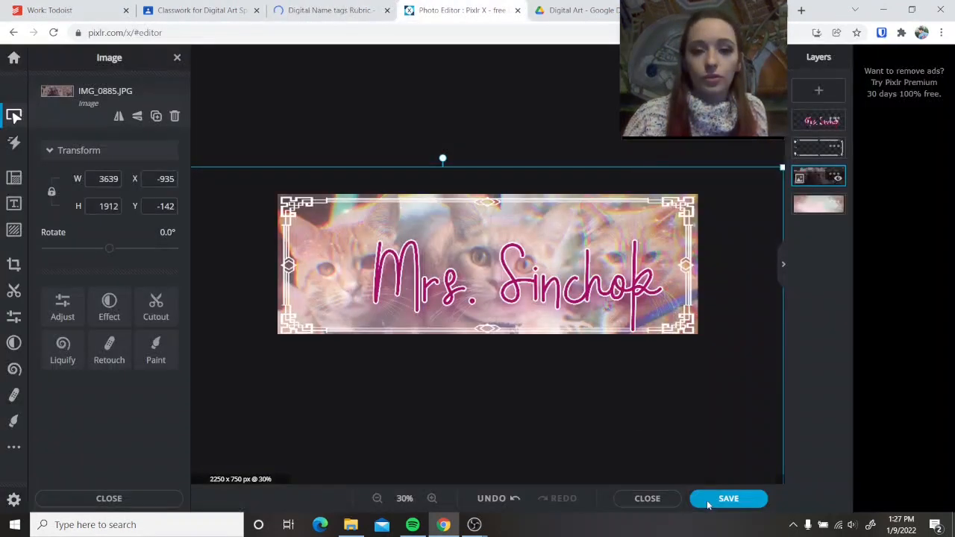
- Save the name tag as a JPG image at 100% quality in the Documents folder
left_click(747, 501)
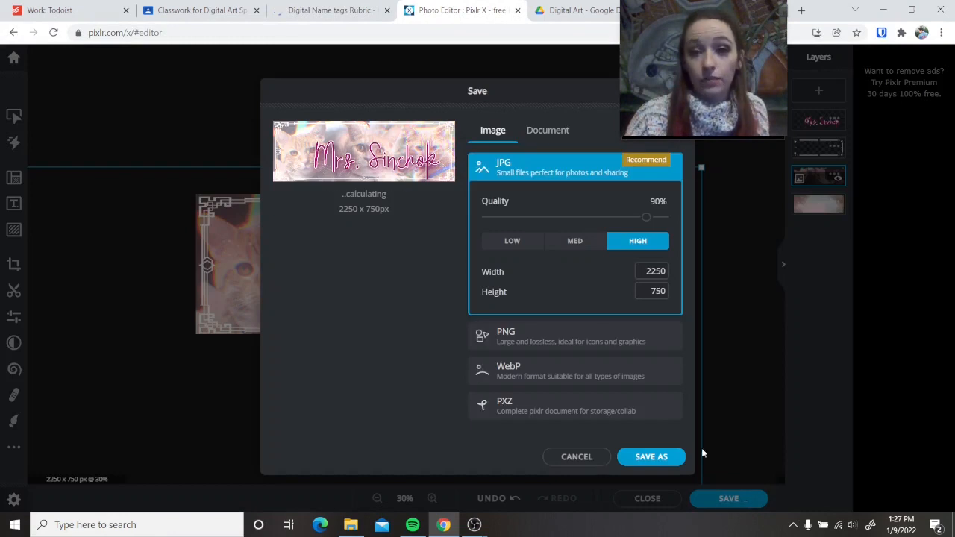
left_click_drag(640, 222, 668, 218)
left_click(651, 457)
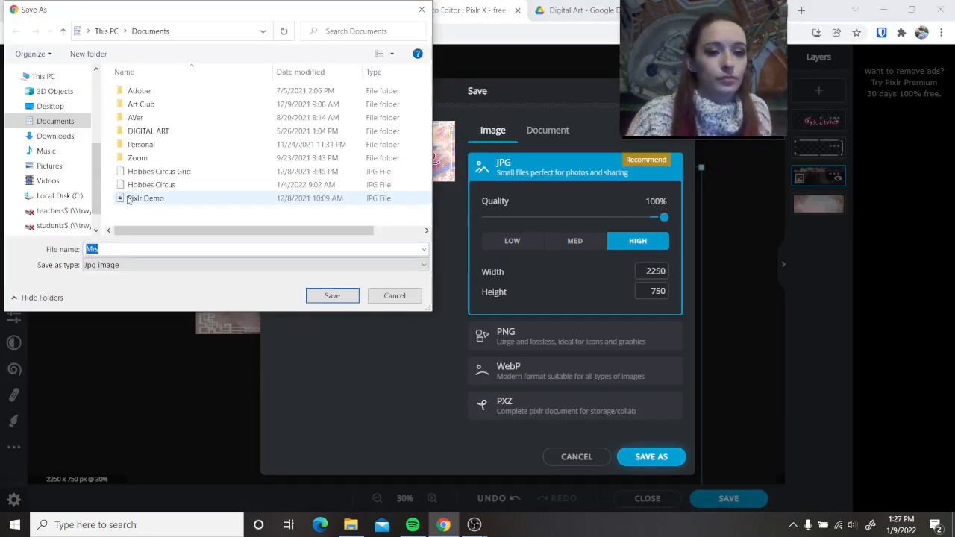
left_click(331, 294)
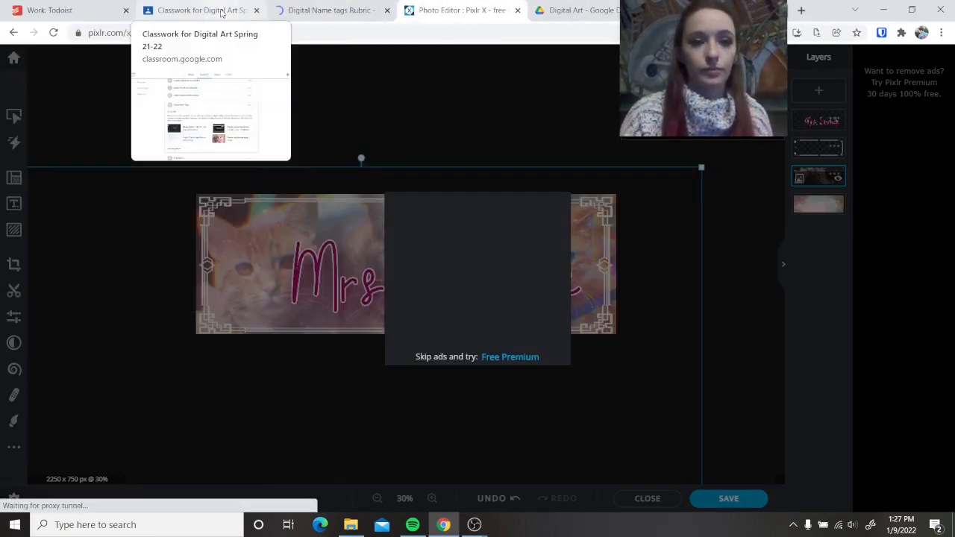
- Check the Digital Name Tags assignment in Google Classroom, then return to Pixlr X and dismiss the advertisement
left_click(200, 11)
scroll(376, 320, "down", 1)
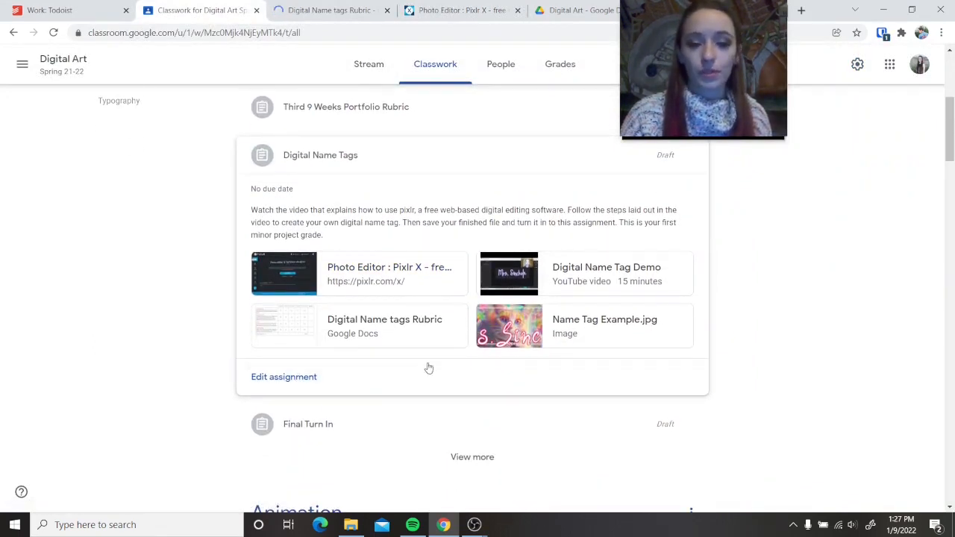
left_click(451, 13)
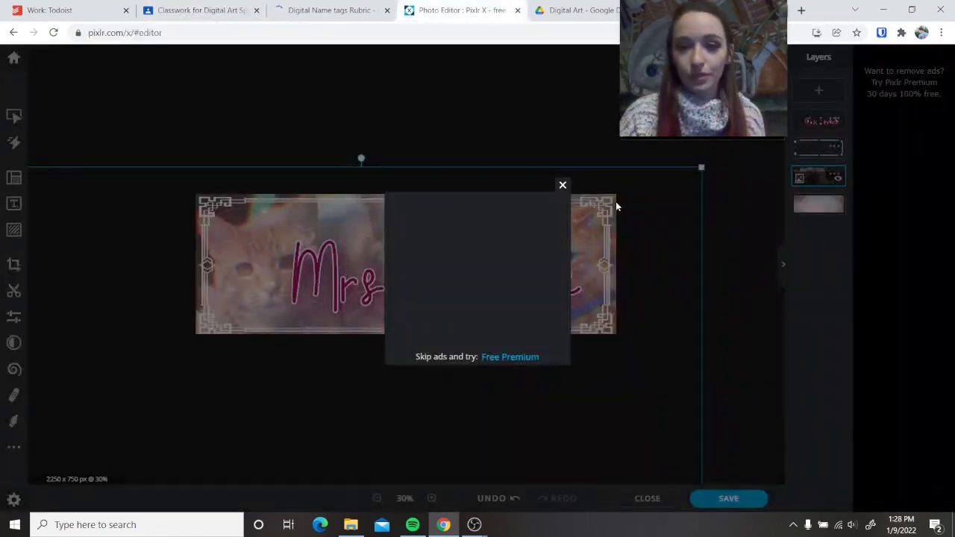
left_click(563, 184)
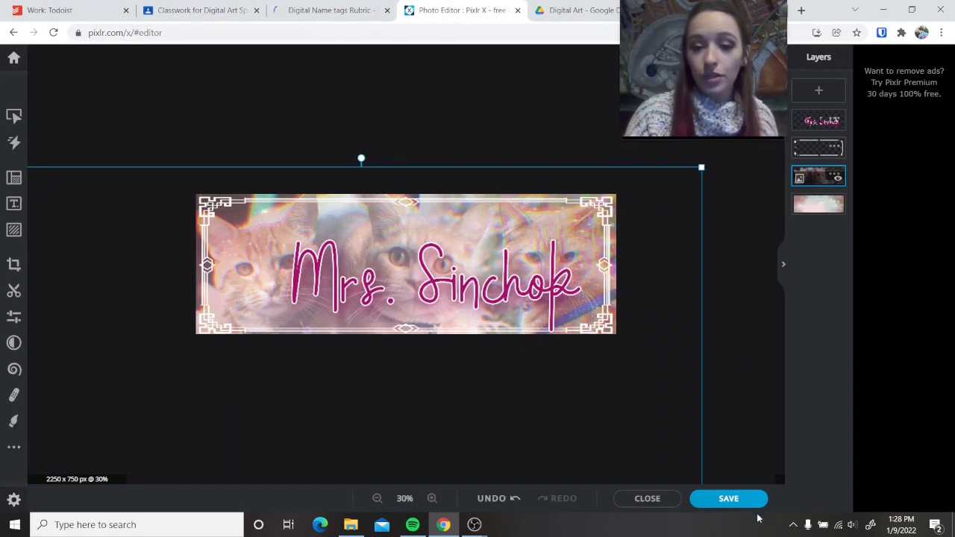
- Examine the PXZ format among the save options and switch back to the Digital Name Tags assignment in Google Classroom
left_click(735, 504)
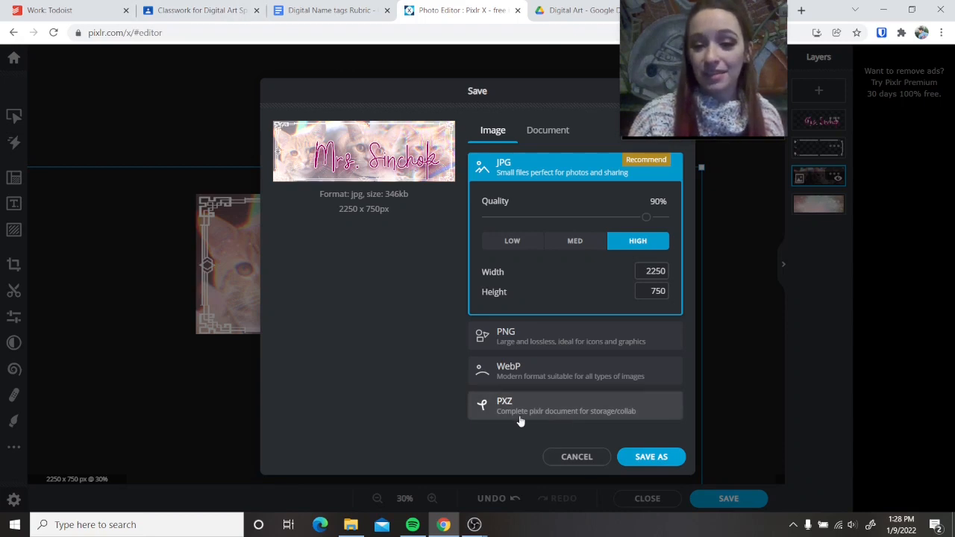
left_click(171, 13)
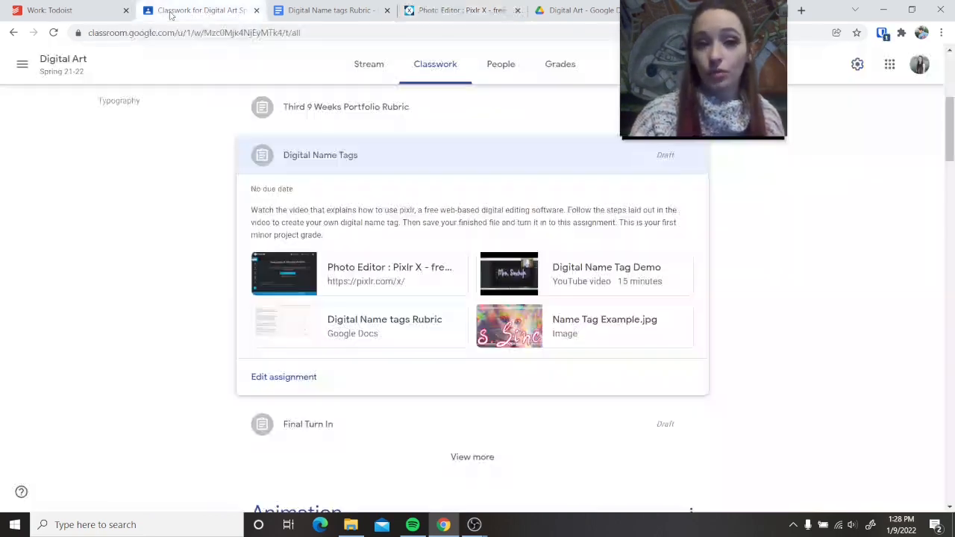